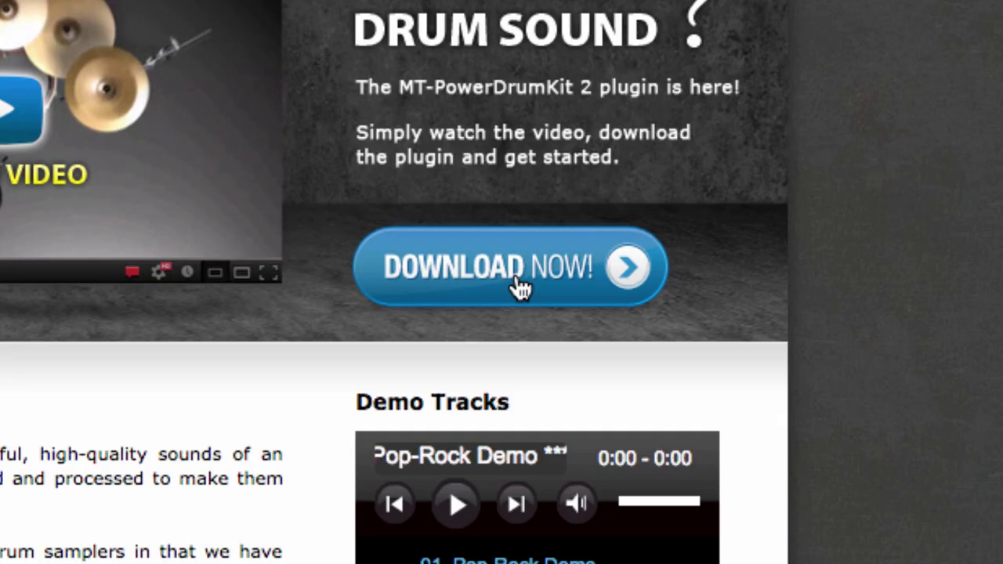
# Open the MT Power Drum Kit 2 free download page, then return to REAPER
pyautogui.click(642, 235)
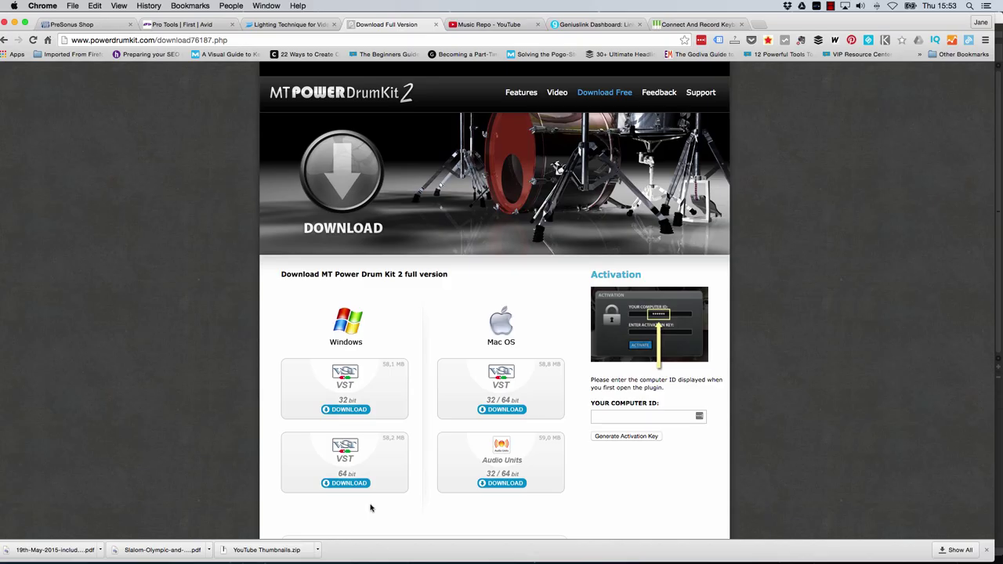
pyautogui.press('super+Tab')
pyautogui.press('super+Tab')
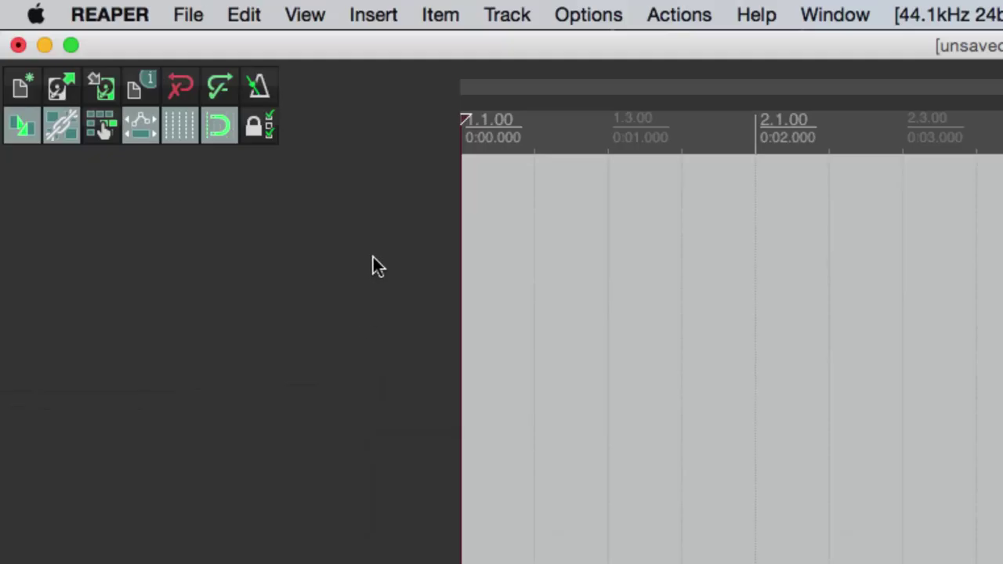
# Insert VSTi: MT-PowerDrumKit on a new track, declining the extra multi-output routing tracks
pyautogui.click(375, 17)
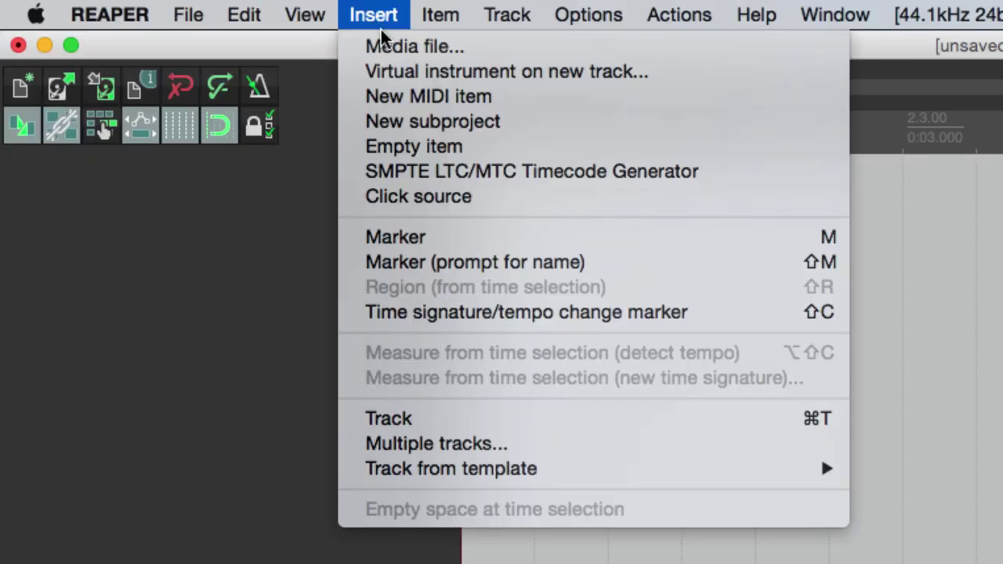
pyautogui.click(395, 72)
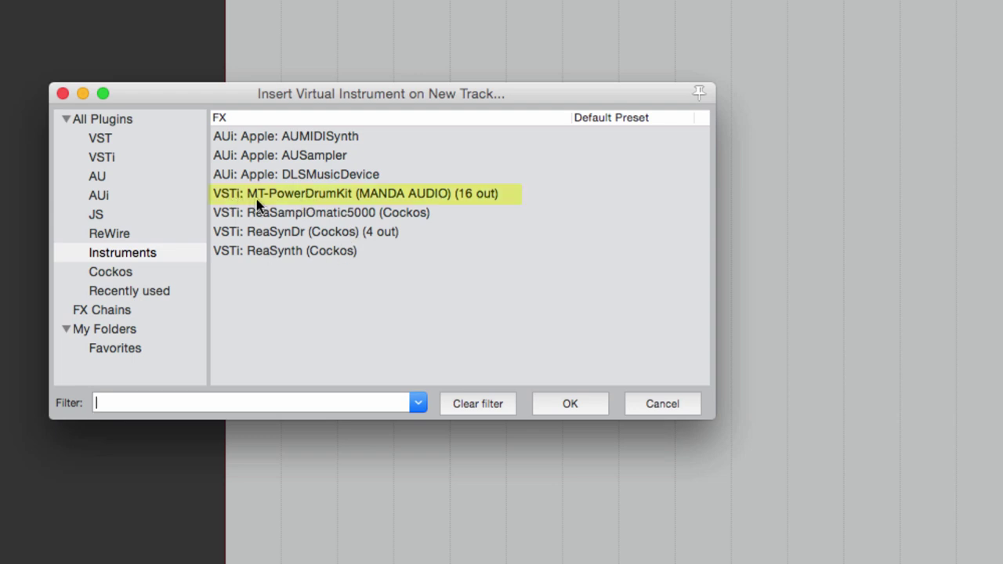
pyautogui.click(356, 196)
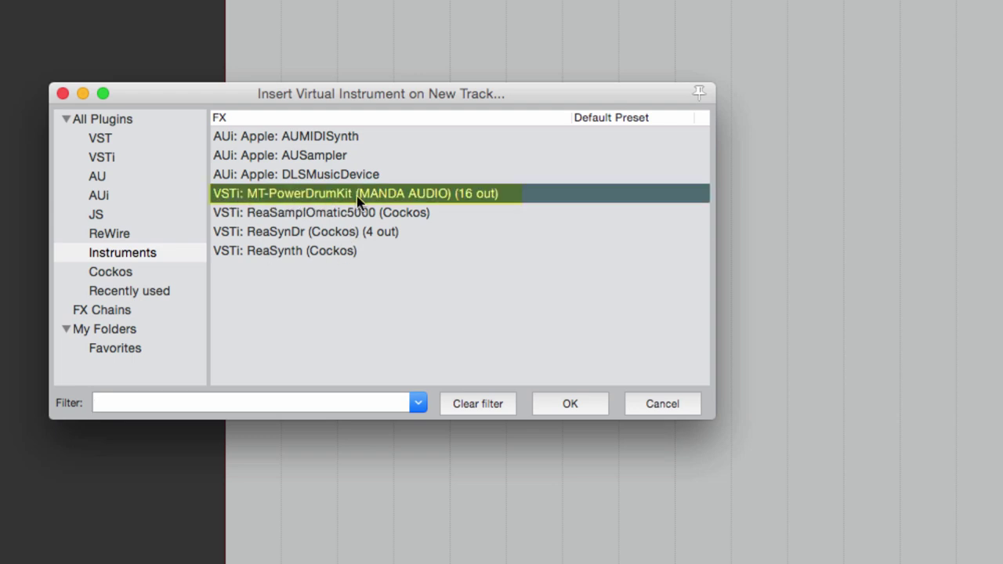
pyautogui.click(570, 405)
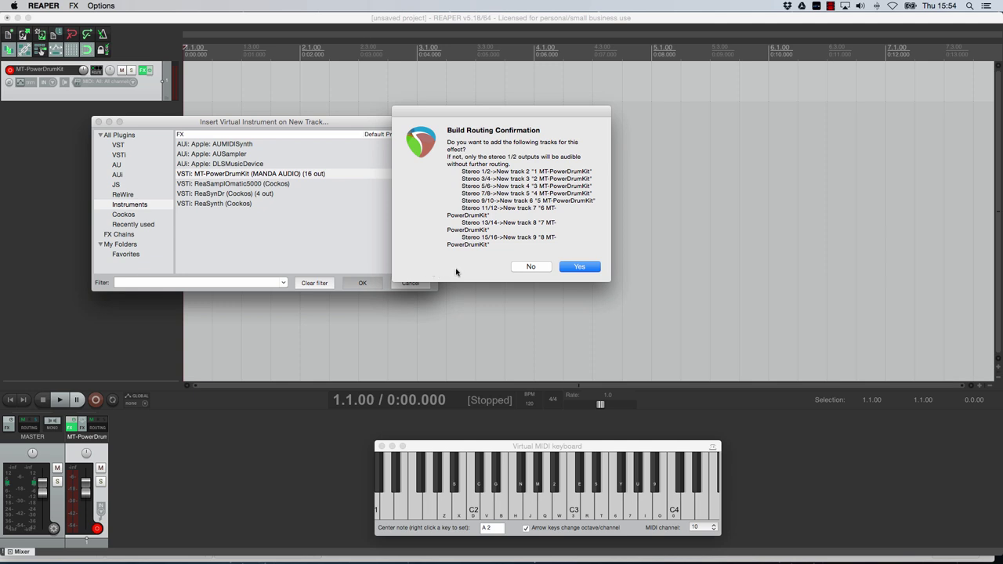
pyautogui.click(532, 267)
pyautogui.moveTo(184, 32); pyautogui.dragTo(327, 31)
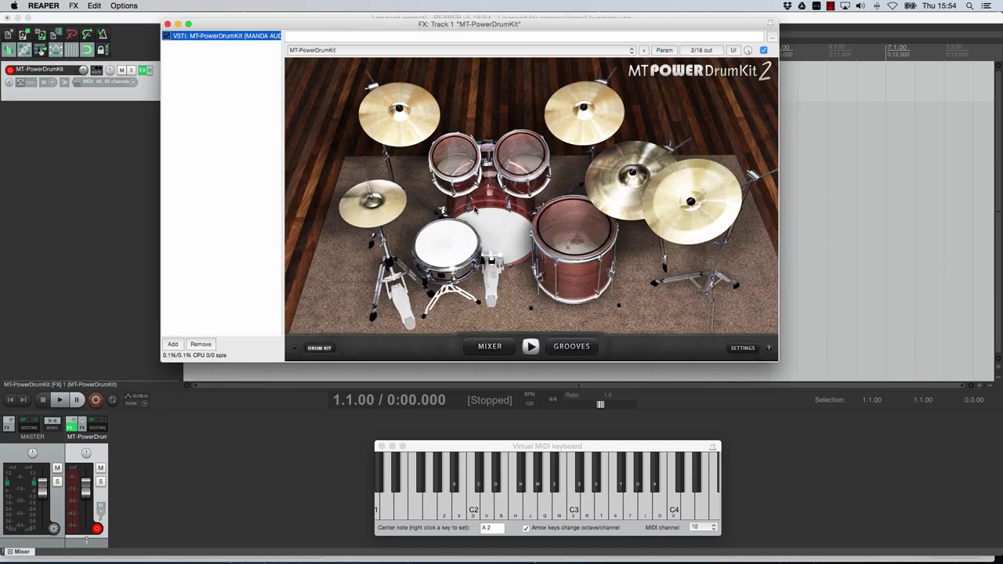
pyautogui.click(580, 241)
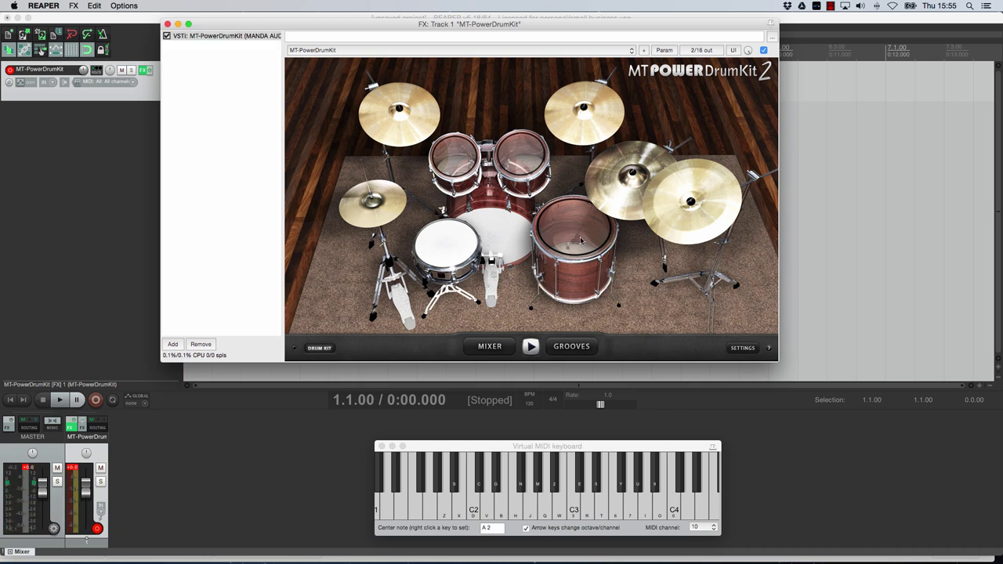
pyautogui.click(622, 188)
pyautogui.click(677, 210)
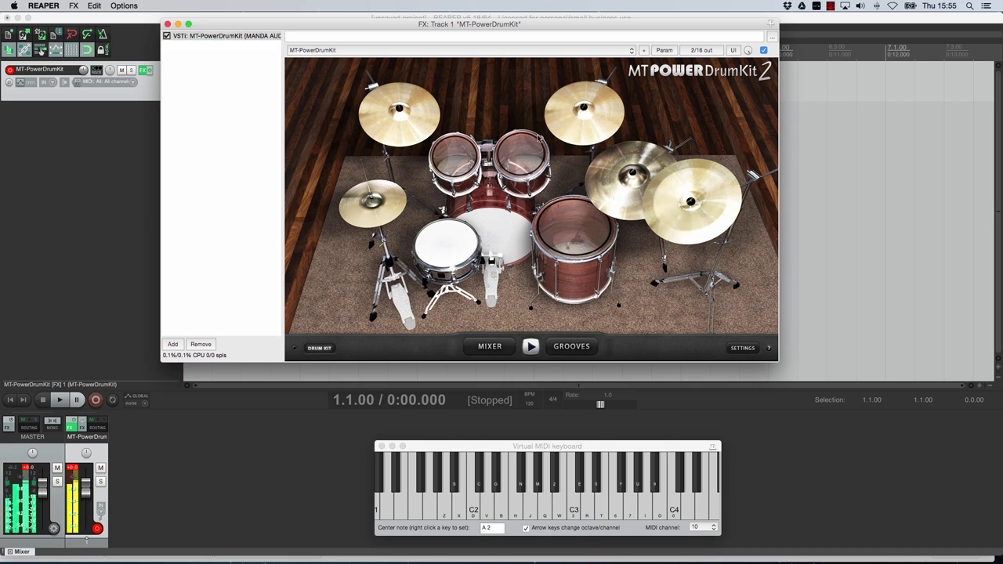
pyautogui.click(539, 138)
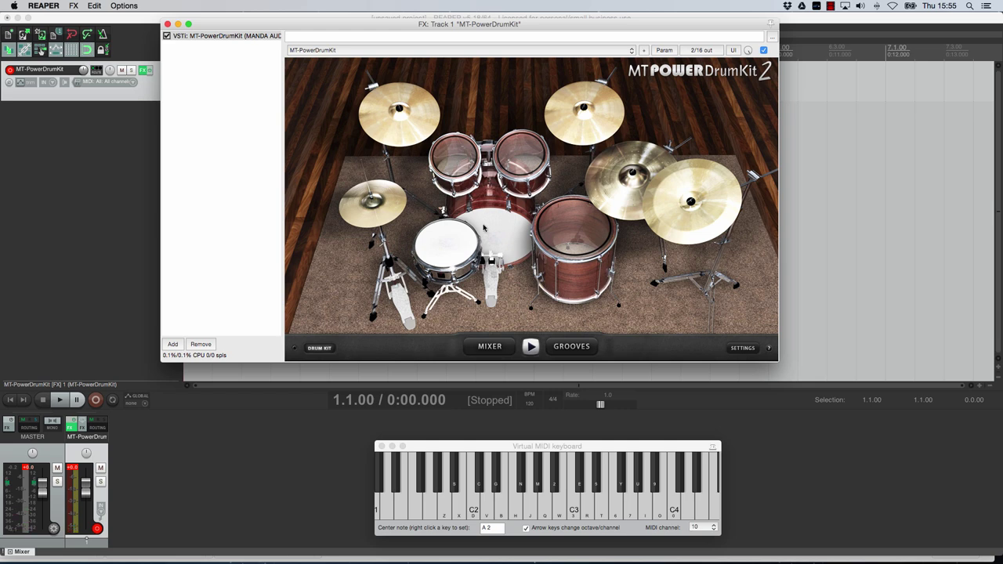
pyautogui.click(574, 513)
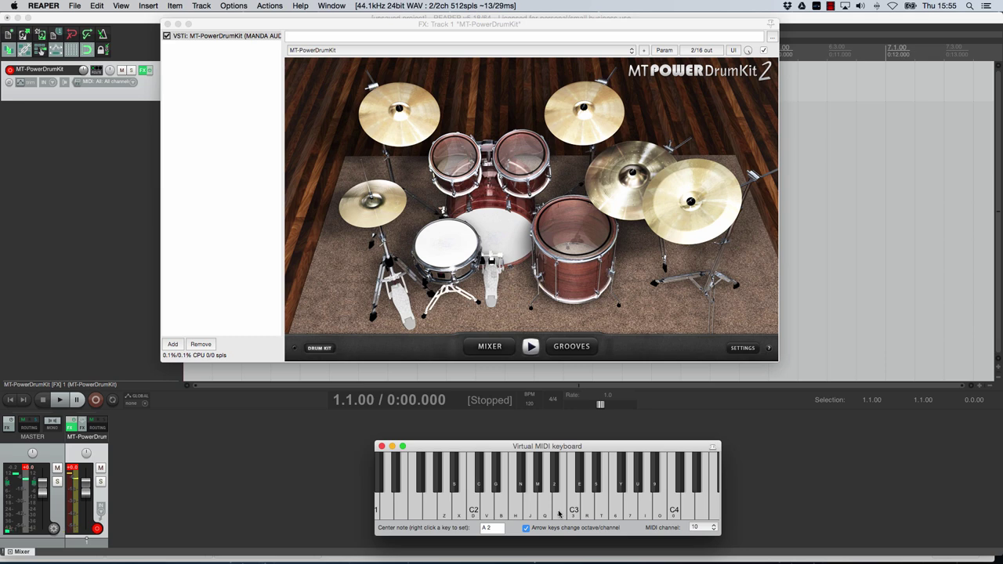
pyautogui.click(558, 513)
pyautogui.click(579, 510)
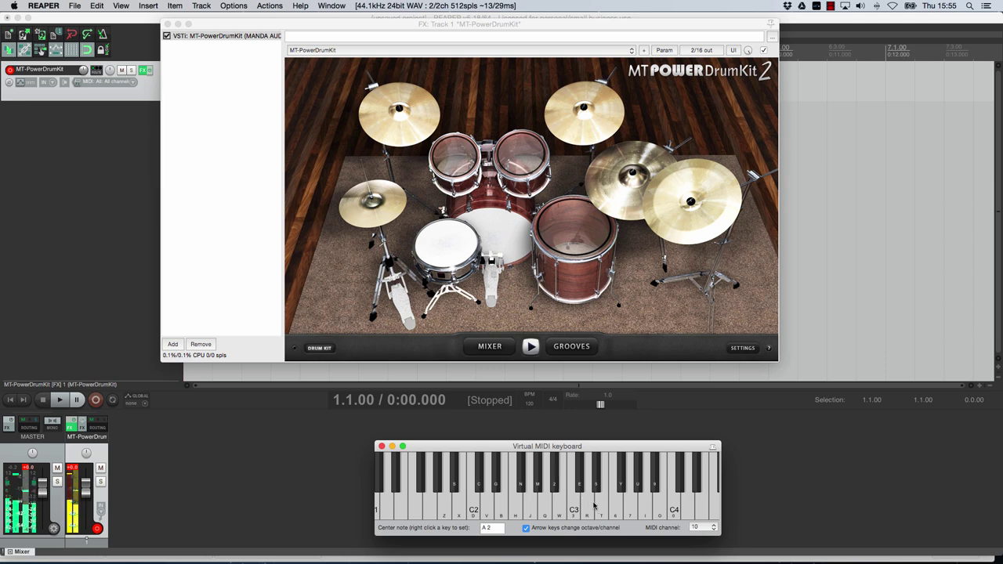
pyautogui.click(601, 507)
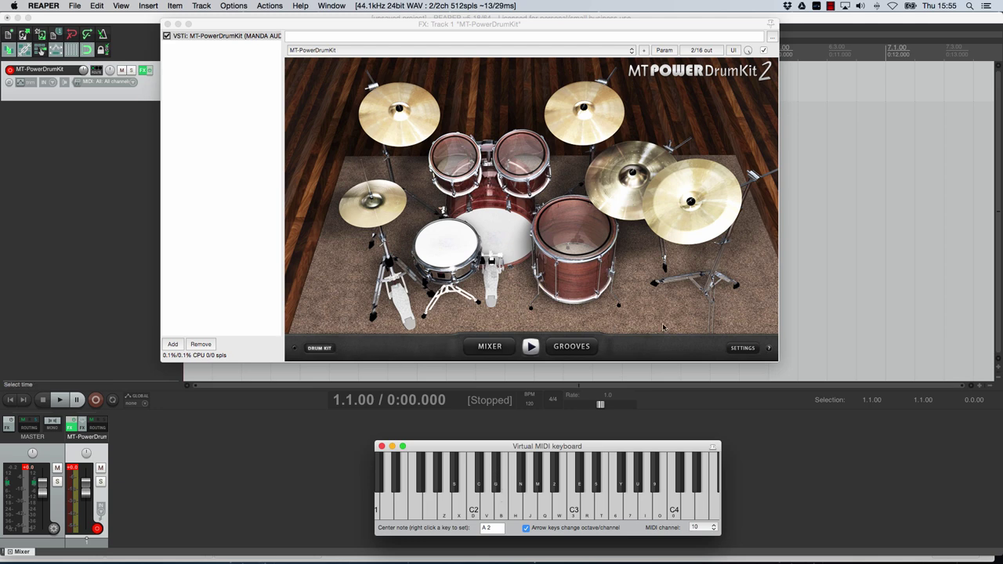
# Show the MT-PowerDrumKit mixer page with per-drum pan, level and compression settings
pyautogui.click(488, 347)
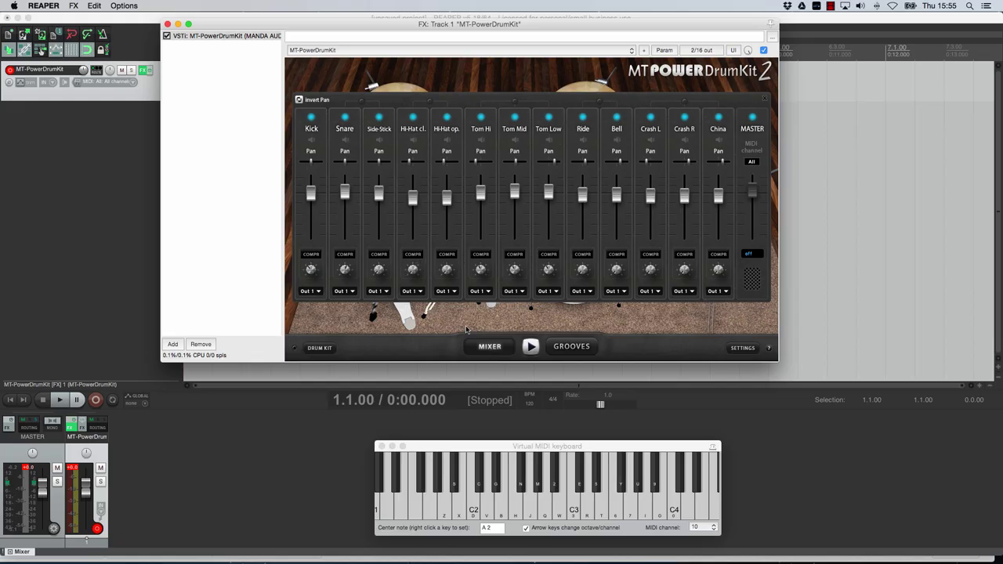
# Open the Grooves library, select the Intro style and preview the Intro 05 groove
pyautogui.click(572, 346)
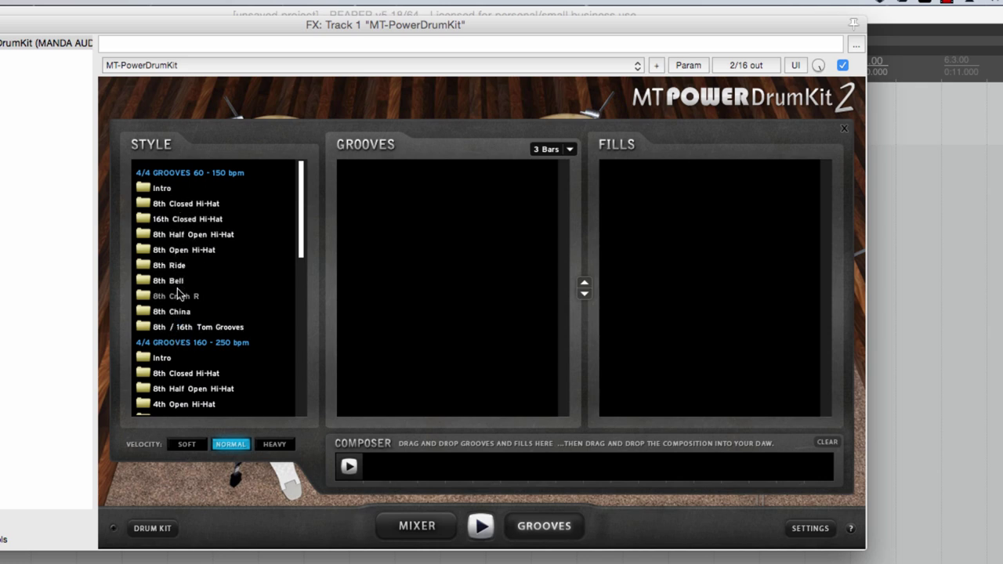
pyautogui.click(146, 193)
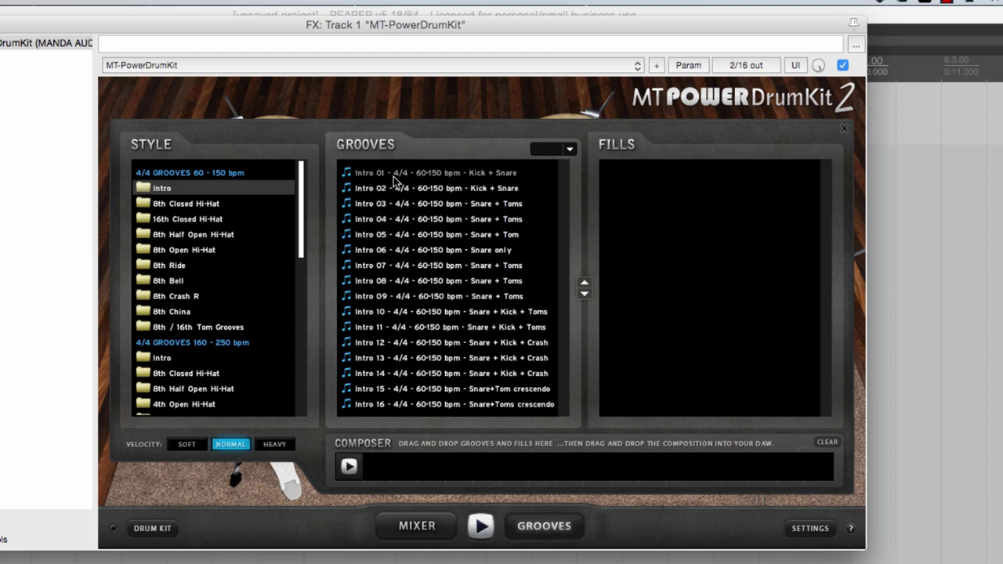
pyautogui.click(403, 235)
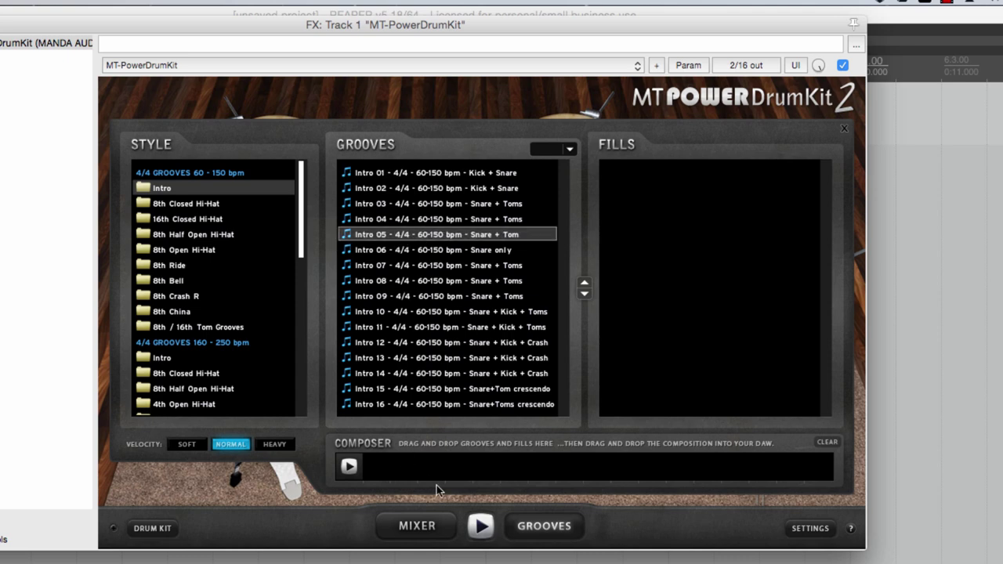
pyautogui.click(481, 529)
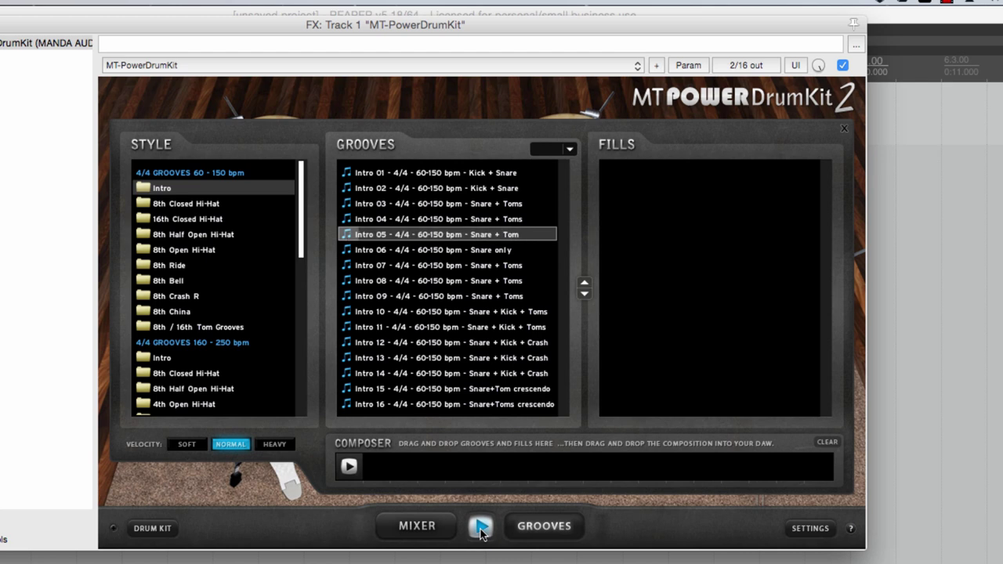
pyautogui.click(481, 530)
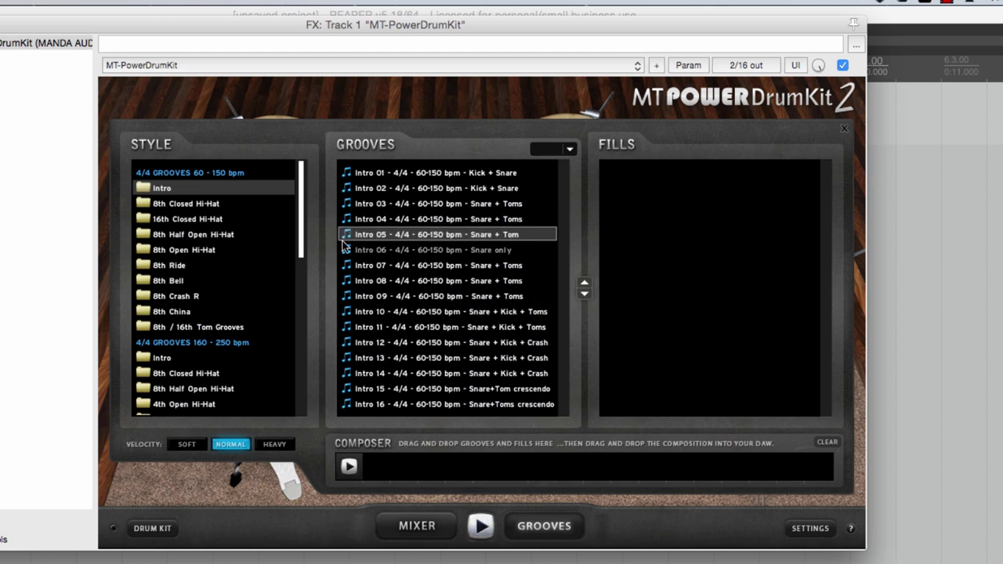
# Add Intro 05 to the Composer, then preview 8th Closed Hi-Hat Groove 03 and add it next
pyautogui.moveTo(347, 239); pyautogui.dragTo(379, 472)
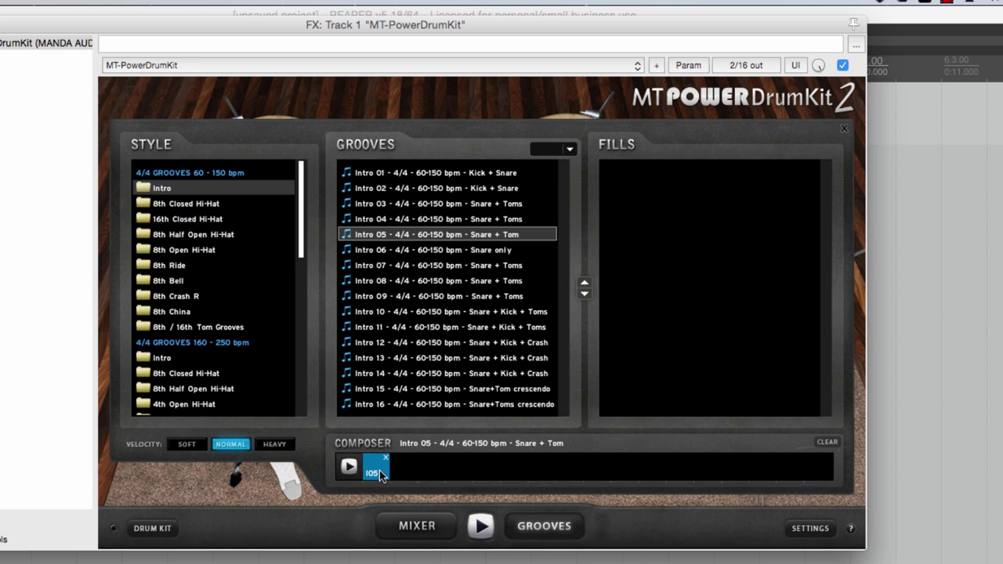
pyautogui.click(152, 205)
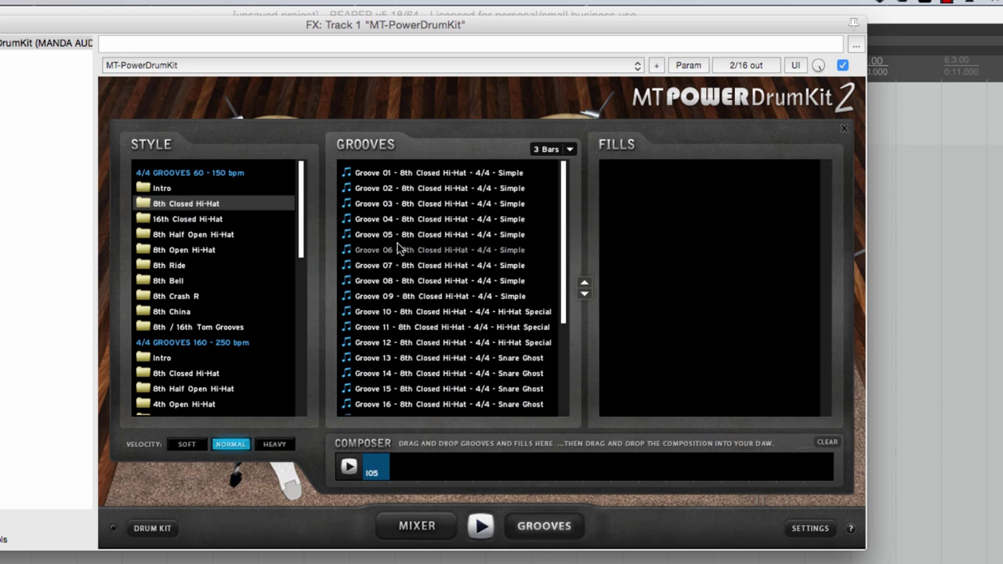
pyautogui.click(176, 219)
pyautogui.click(175, 234)
pyautogui.click(176, 249)
pyautogui.click(175, 267)
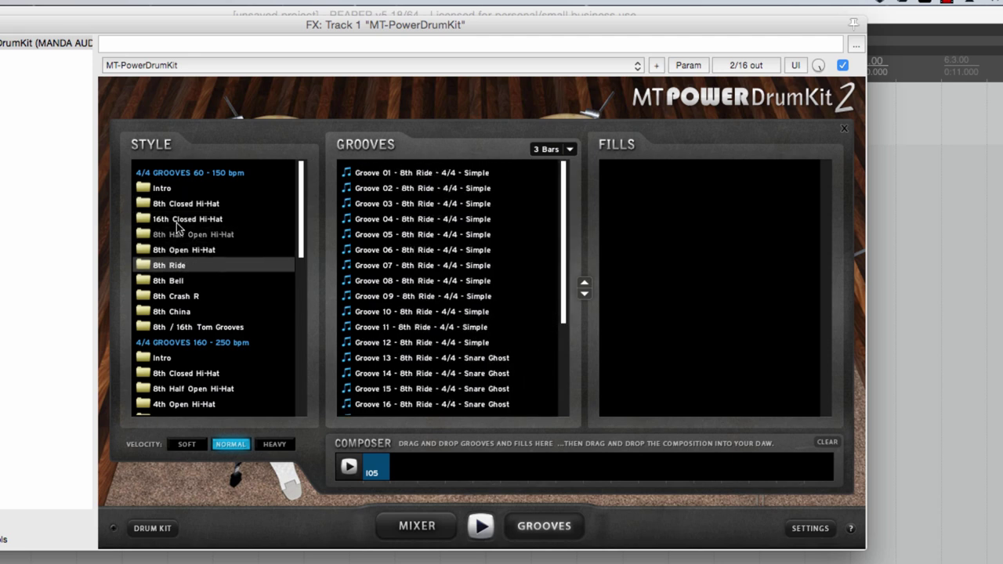
pyautogui.click(176, 206)
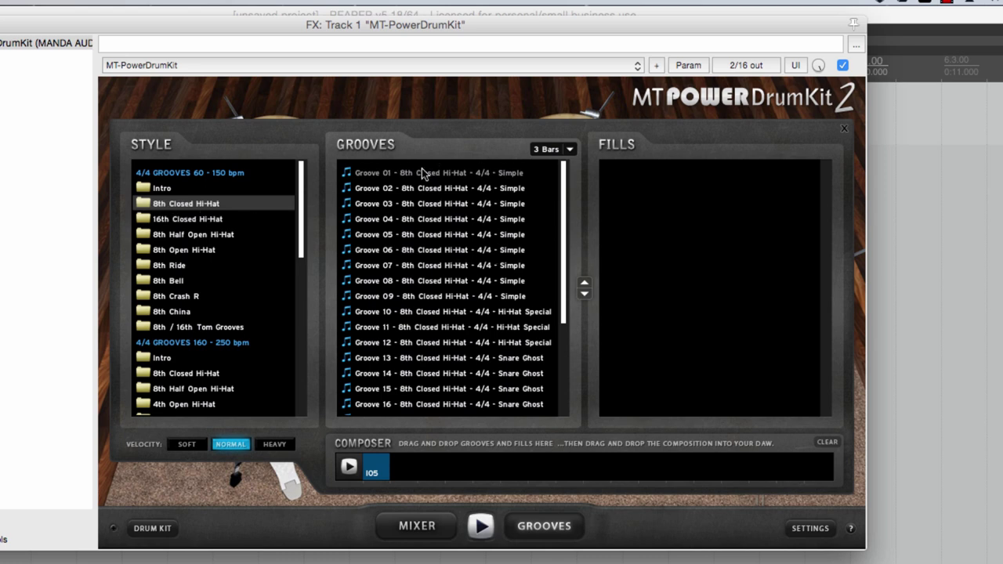
pyautogui.click(369, 205)
pyautogui.click(480, 526)
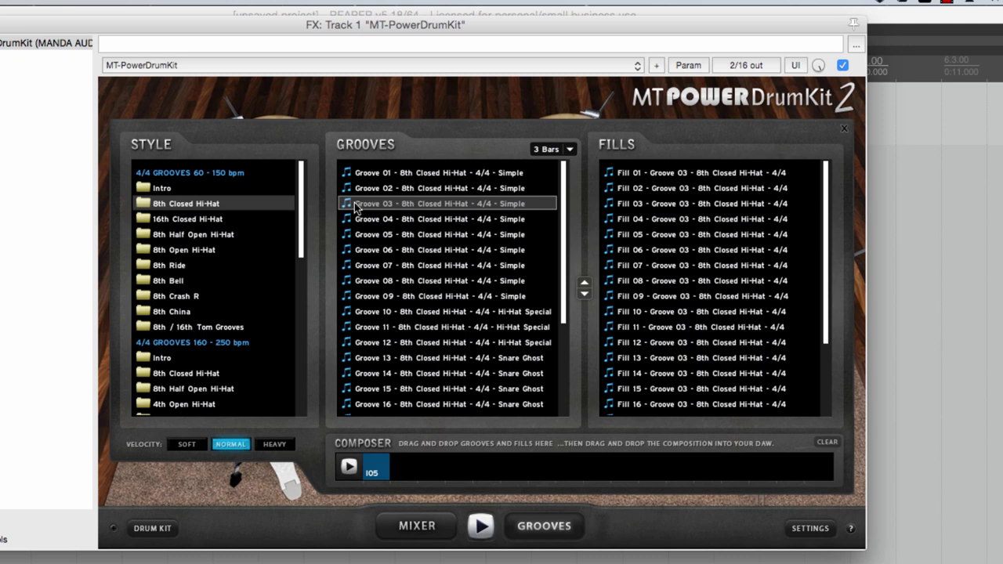
pyautogui.moveTo(356, 206); pyautogui.dragTo(424, 464)
# Preview Fill 09, then append Fill 09, Groove 03 and Fill 09 to the Composer
pyautogui.moveTo(428, 482)
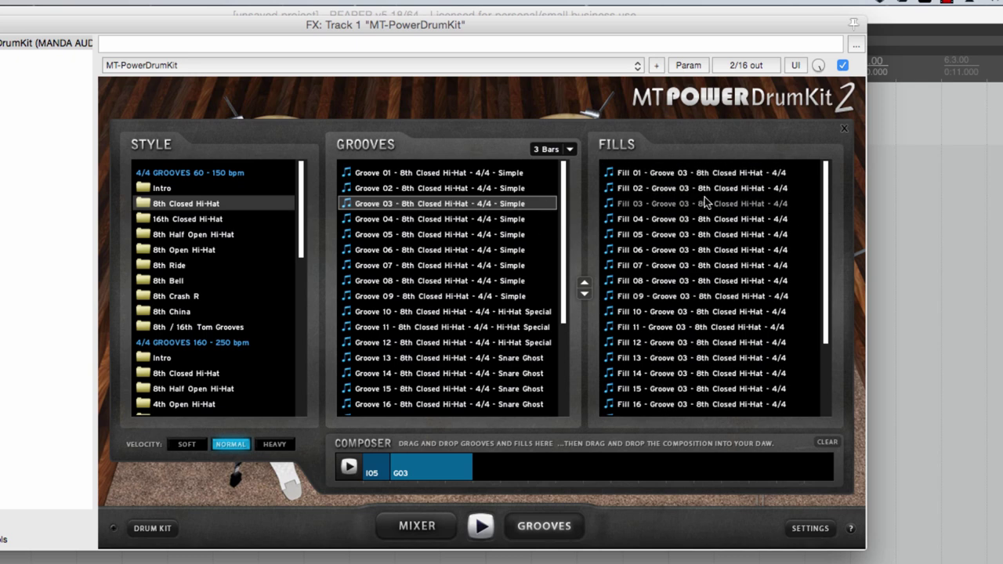
pyautogui.click(662, 296)
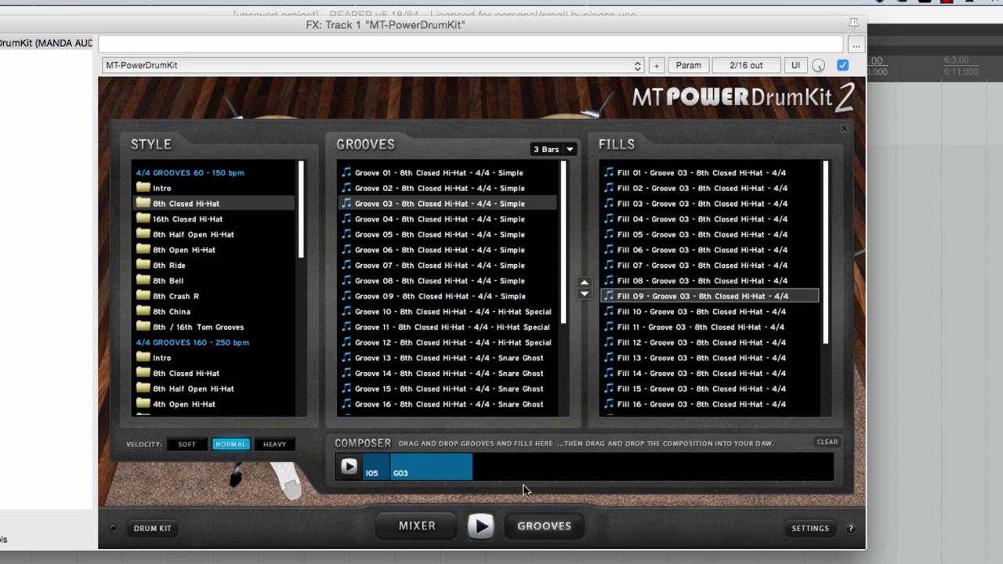
pyautogui.click(483, 528)
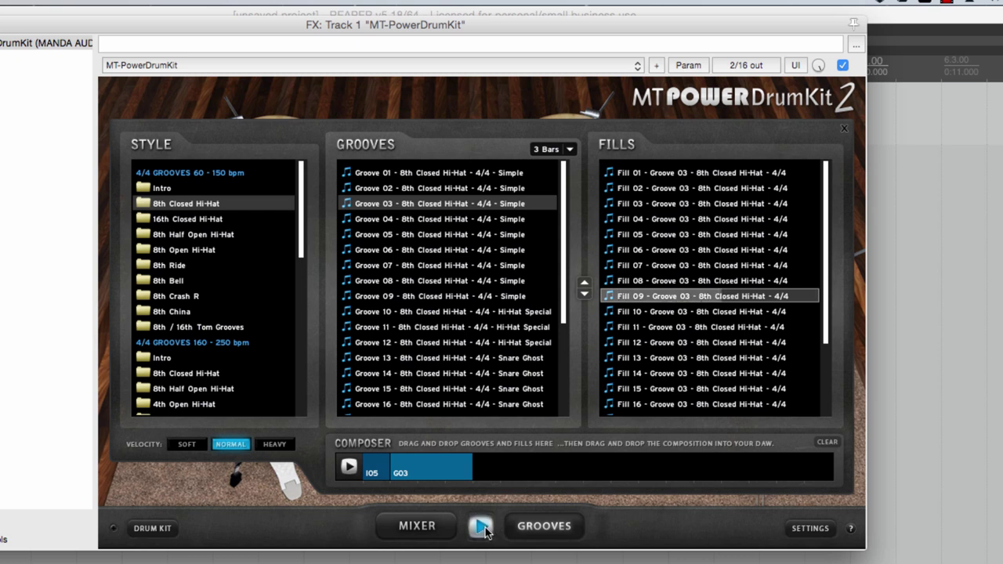
pyautogui.click(483, 528)
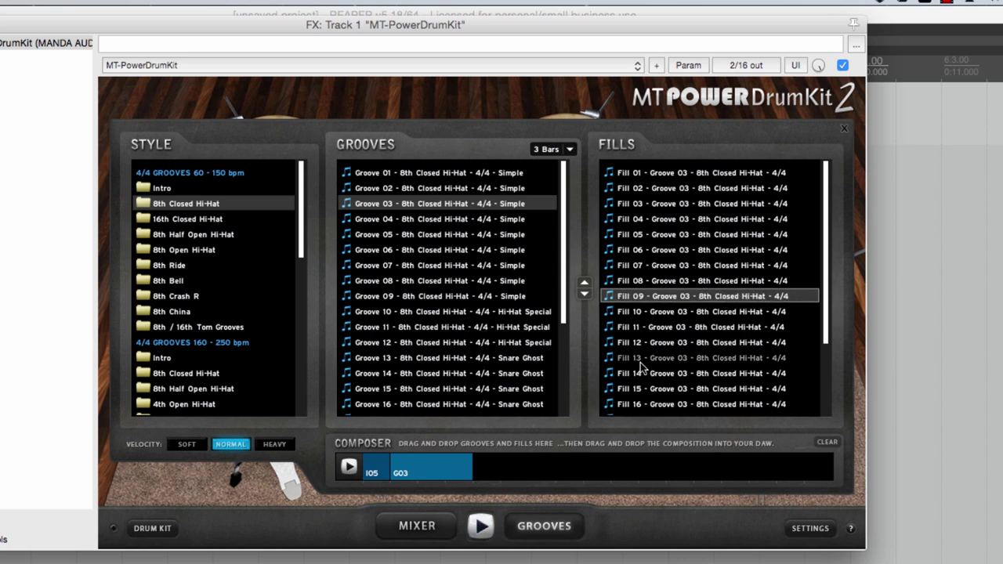
pyautogui.moveTo(627, 301); pyautogui.dragTo(502, 468)
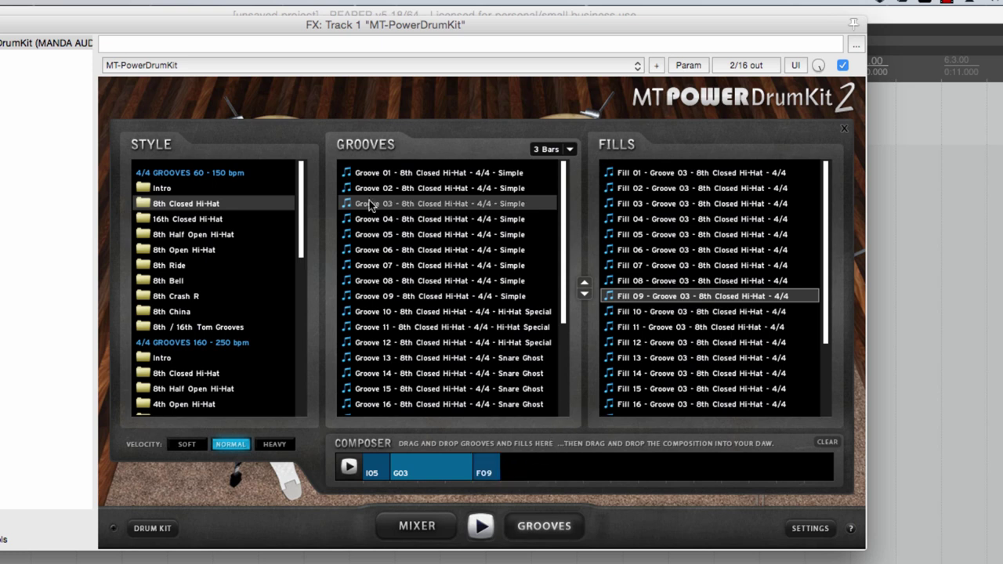
pyautogui.moveTo(366, 206); pyautogui.dragTo(523, 473)
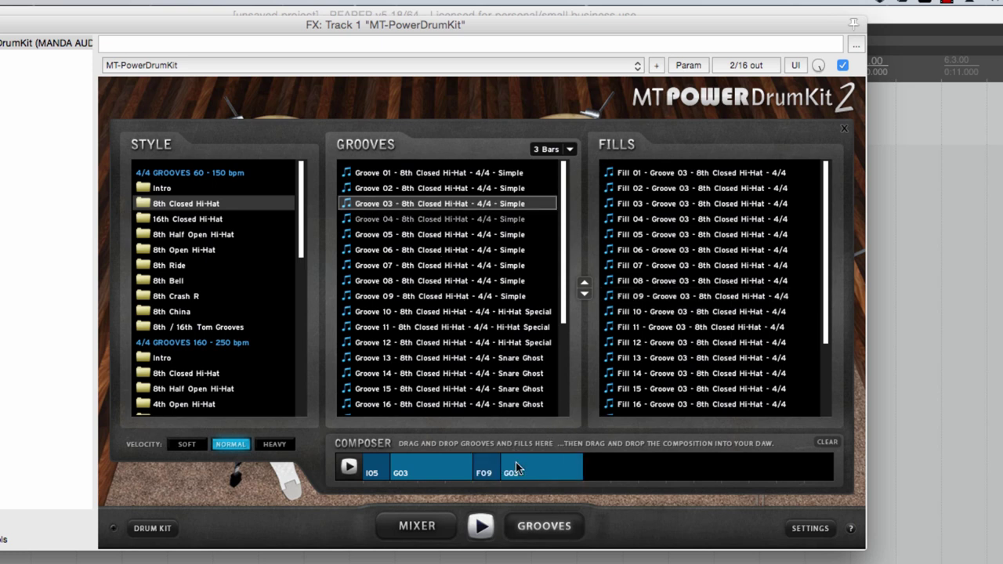
pyautogui.moveTo(647, 301); pyautogui.dragTo(613, 472)
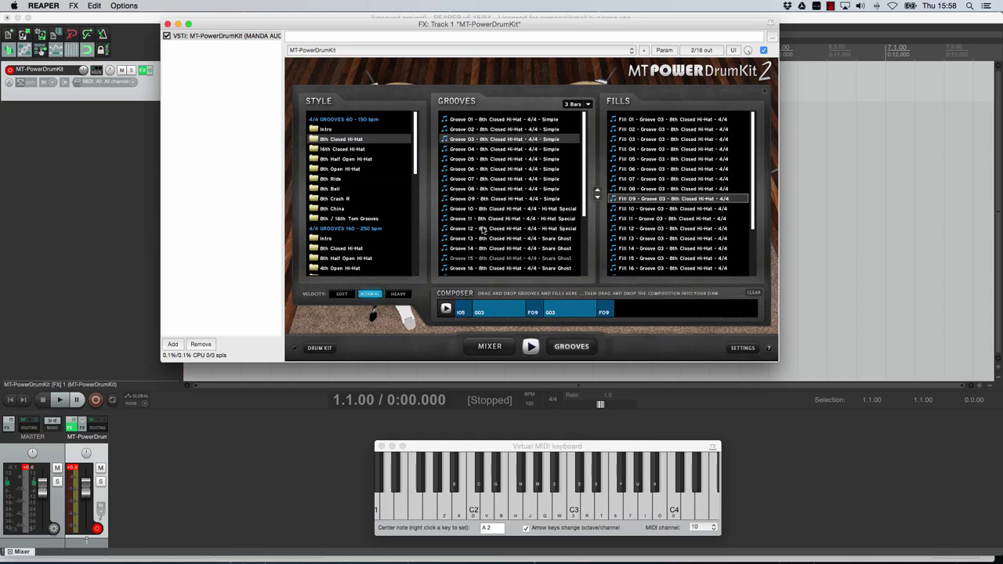
# Drag the composition onto the track as MTPDK Composition - mtpdk.mid and play it back
pyautogui.moveTo(270, 29); pyautogui.dragTo(469, 112)
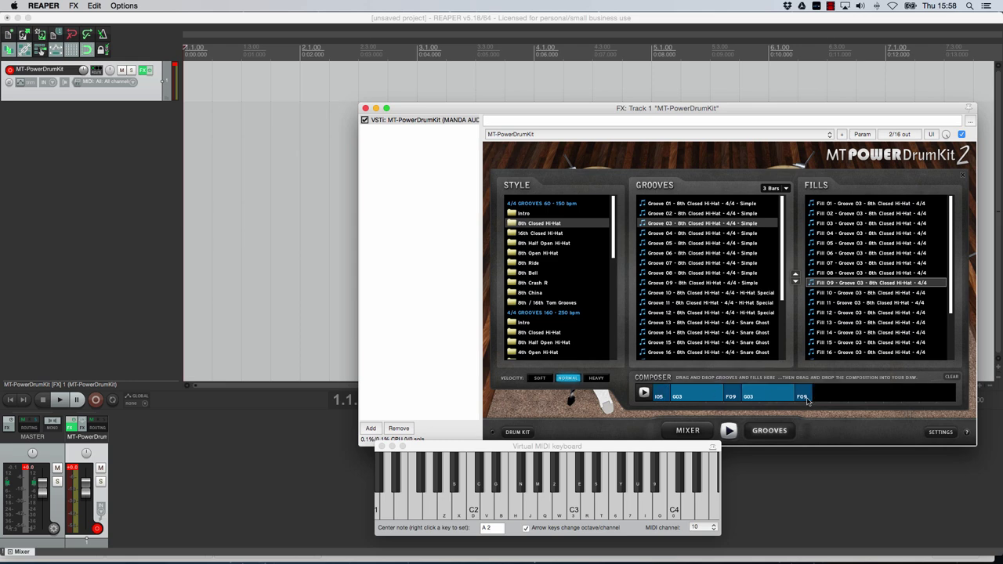
pyautogui.moveTo(660, 394); pyautogui.dragTo(189, 83)
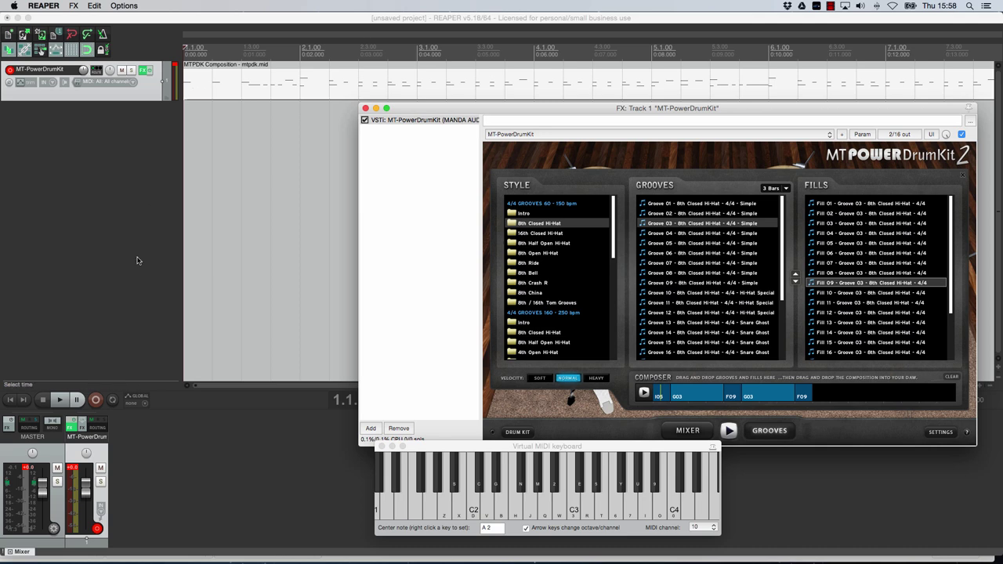
pyautogui.click(60, 399)
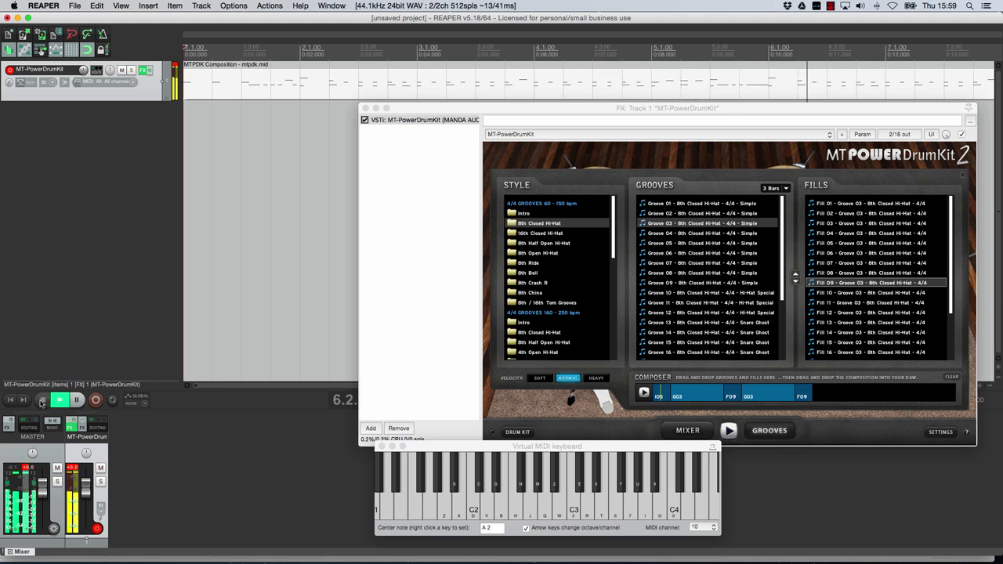
pyautogui.click(42, 401)
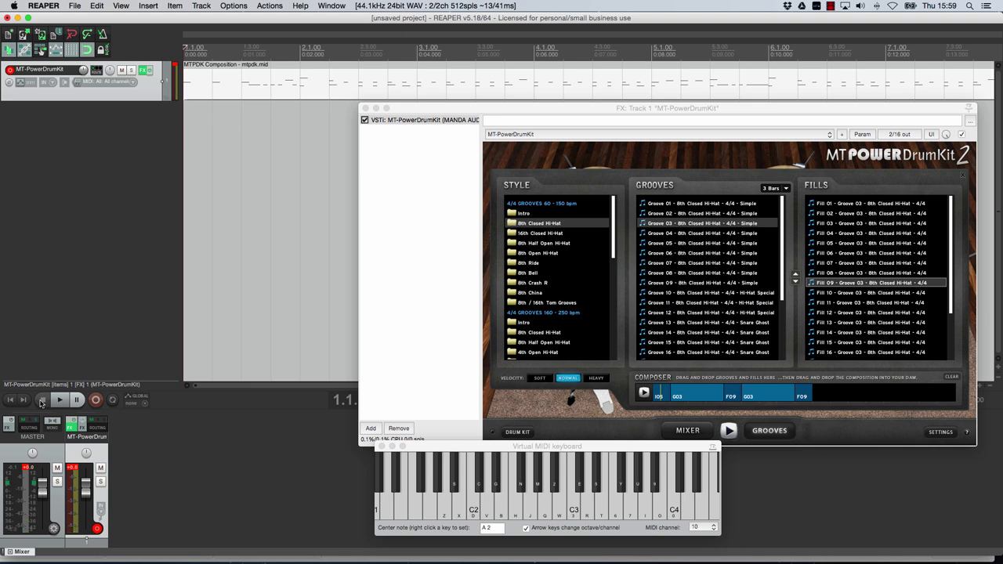
# Open the mtpdk.mid item in the MIDI editor, enlarge its window and zoom the piano roll
pyautogui.doubleClick(229, 86)
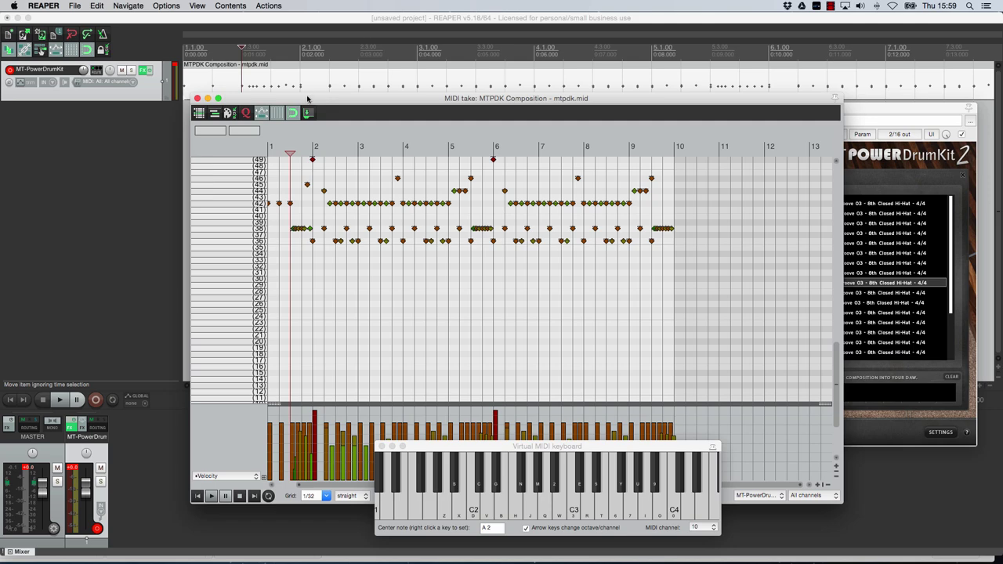
pyautogui.moveTo(307, 97); pyautogui.dragTo(272, 48)
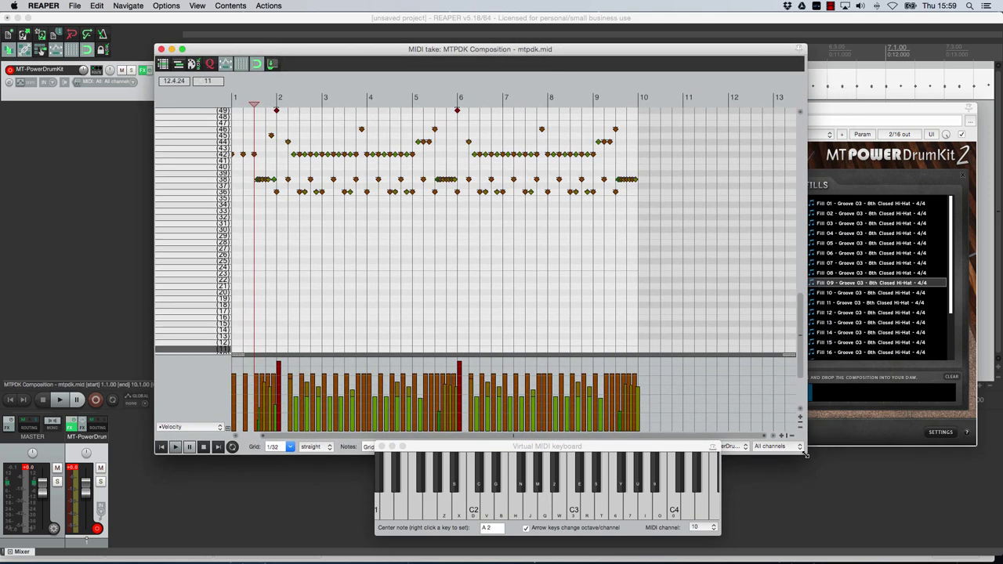
pyautogui.moveTo(804, 453); pyautogui.dragTo(892, 474)
pyautogui.scroll(4, 445, 183)
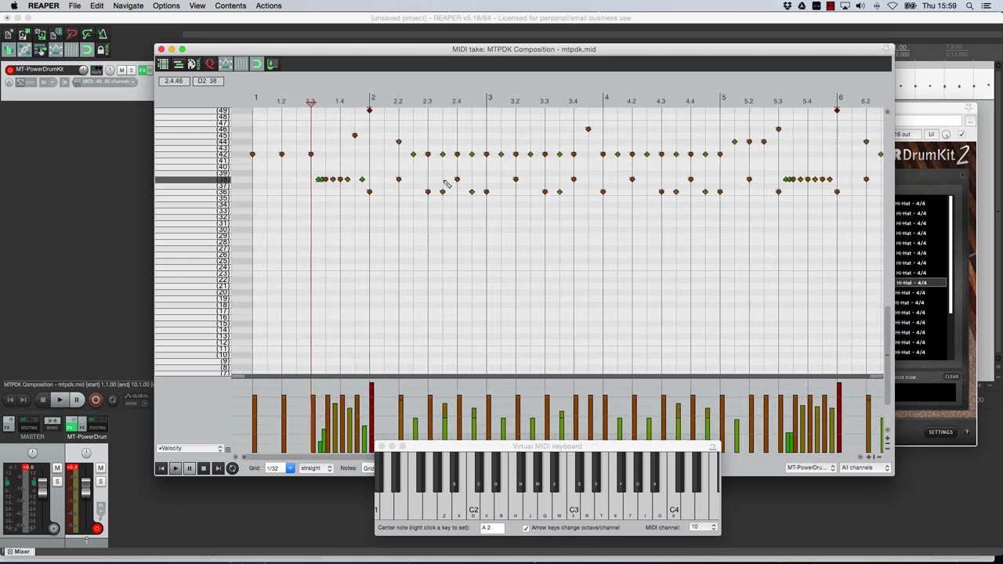
pyautogui.scroll(2, 445, 183)
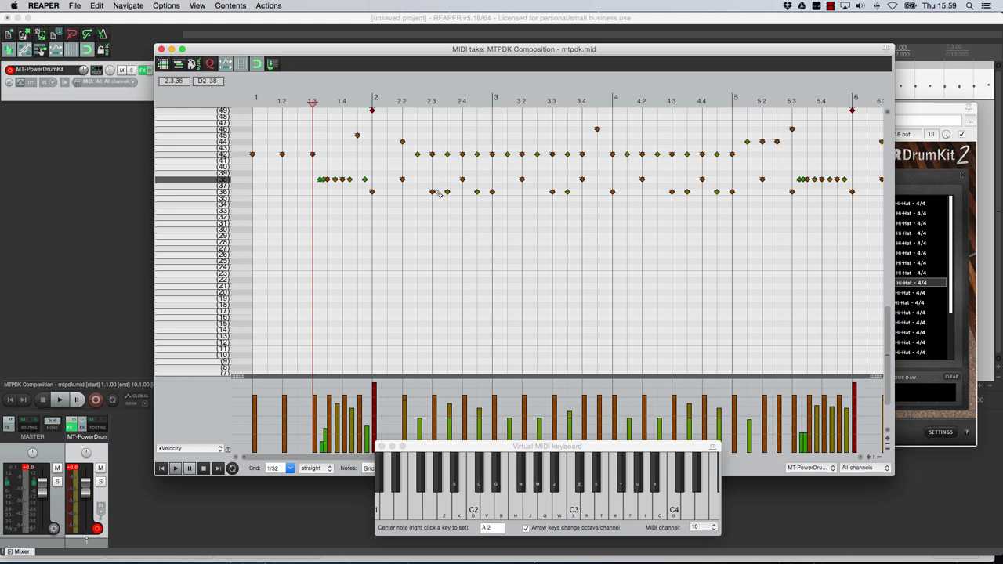
pyautogui.scroll(3, 213, 165)
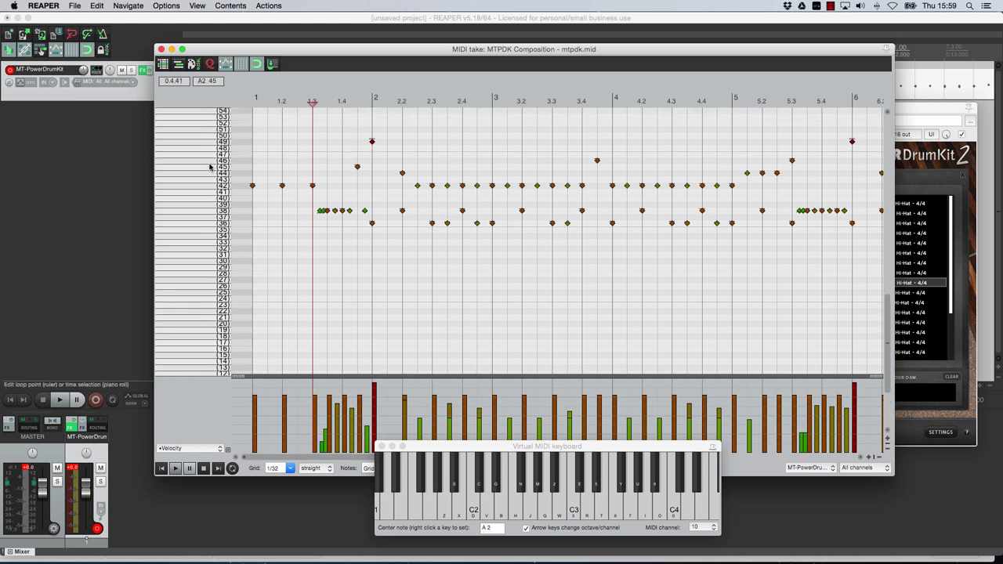
pyautogui.scroll(3, 210, 167)
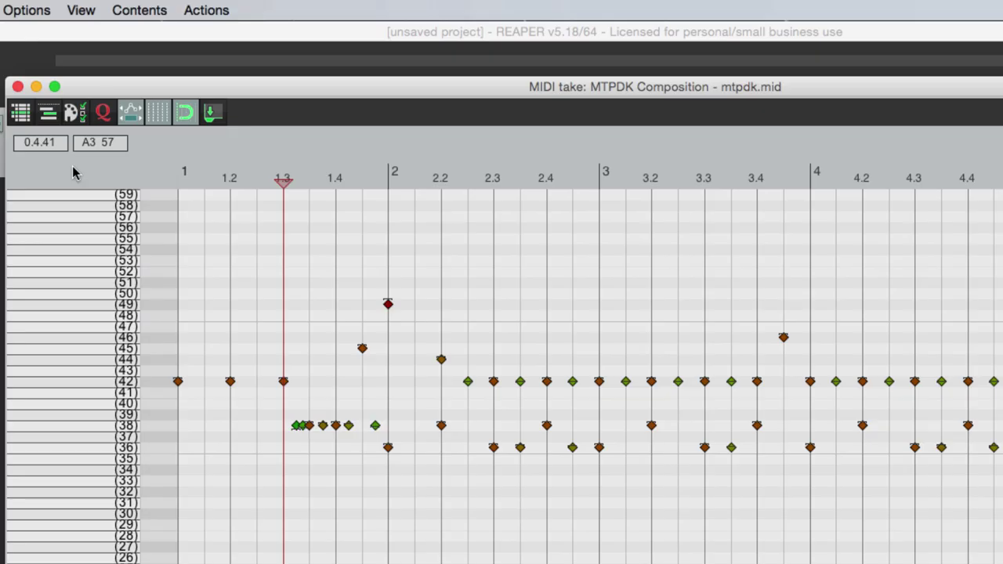
# Load the MT Power Drum Kit note names for all channels via Customize note names
pyautogui.rightClick(193, 101)
pyautogui.moveTo(201, 102)
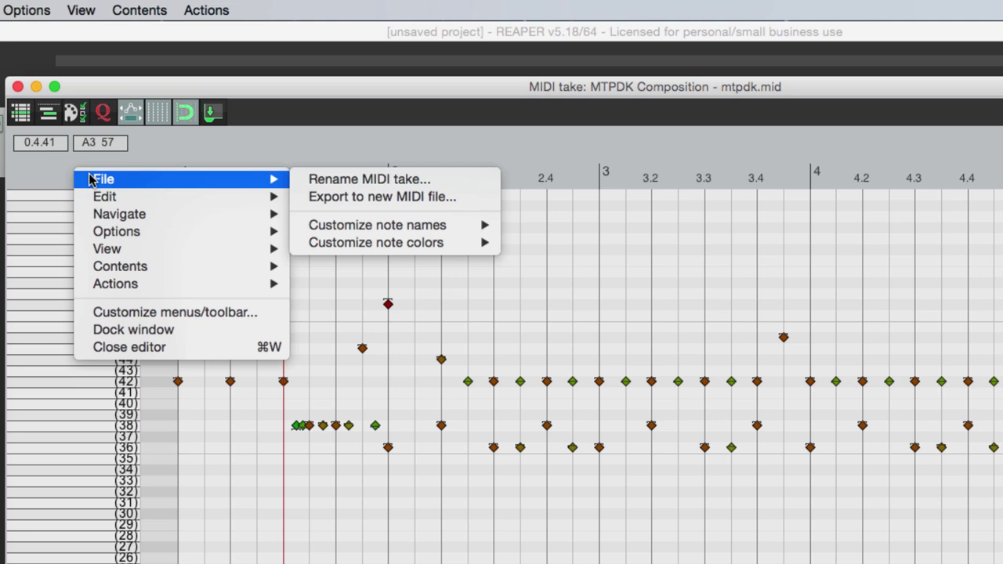
pyautogui.moveTo(345, 229)
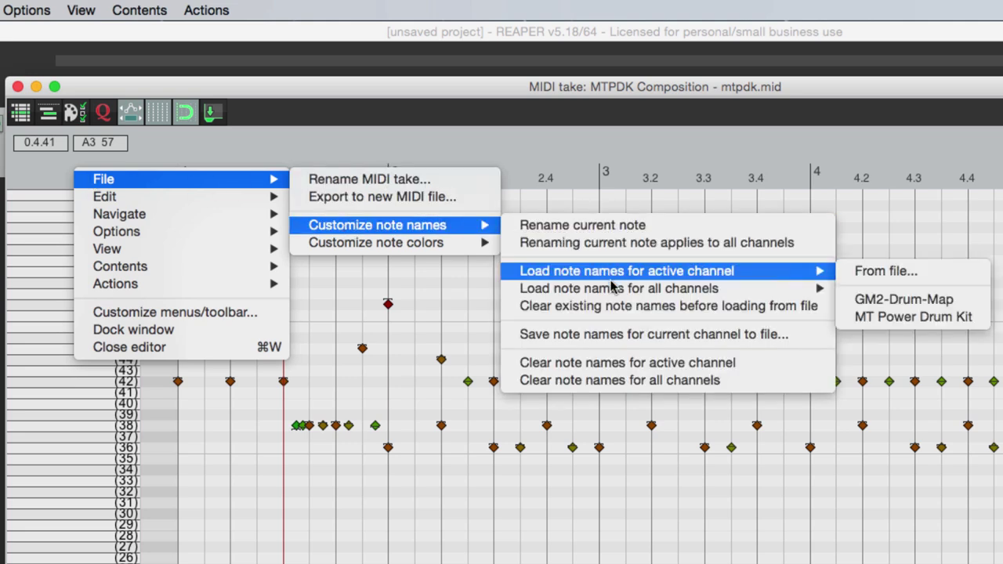
pyautogui.moveTo(612, 289)
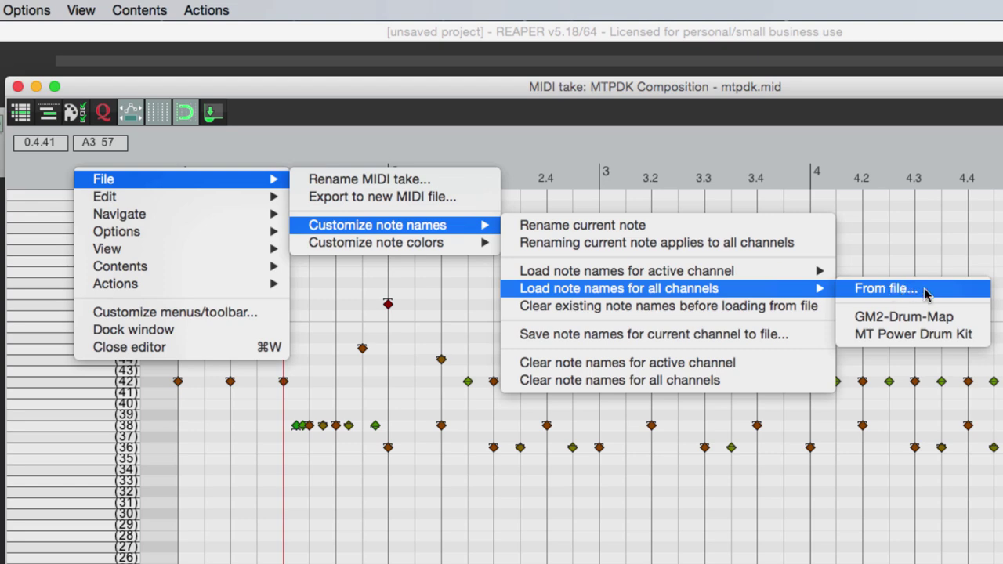
pyautogui.click(918, 337)
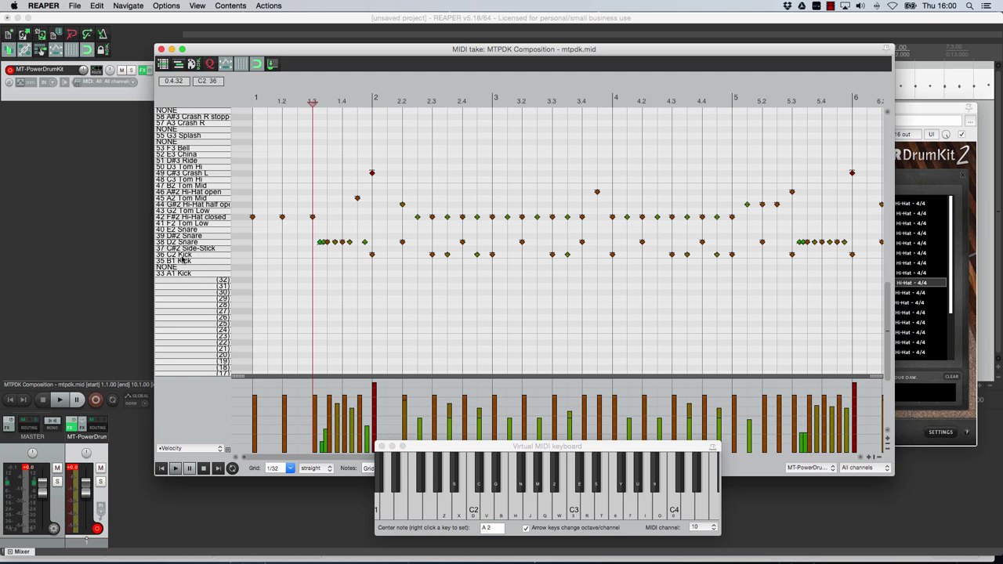
# Audition the C2 Kick, D2 Snare and F#2 closed Hi-Hat rows in the piano roll
pyautogui.click(474, 511)
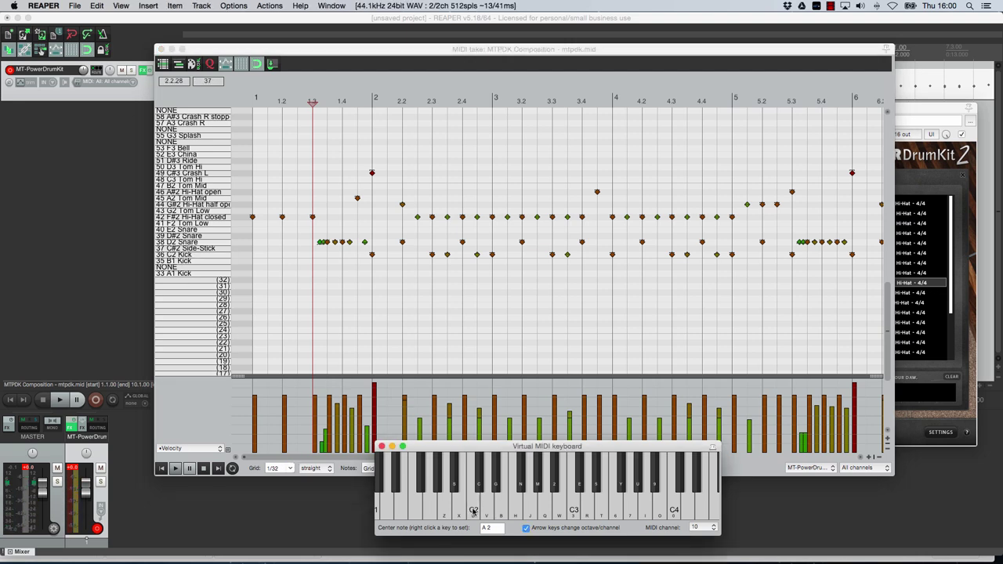
pyautogui.click(473, 511)
pyautogui.click(182, 255)
pyautogui.click(181, 242)
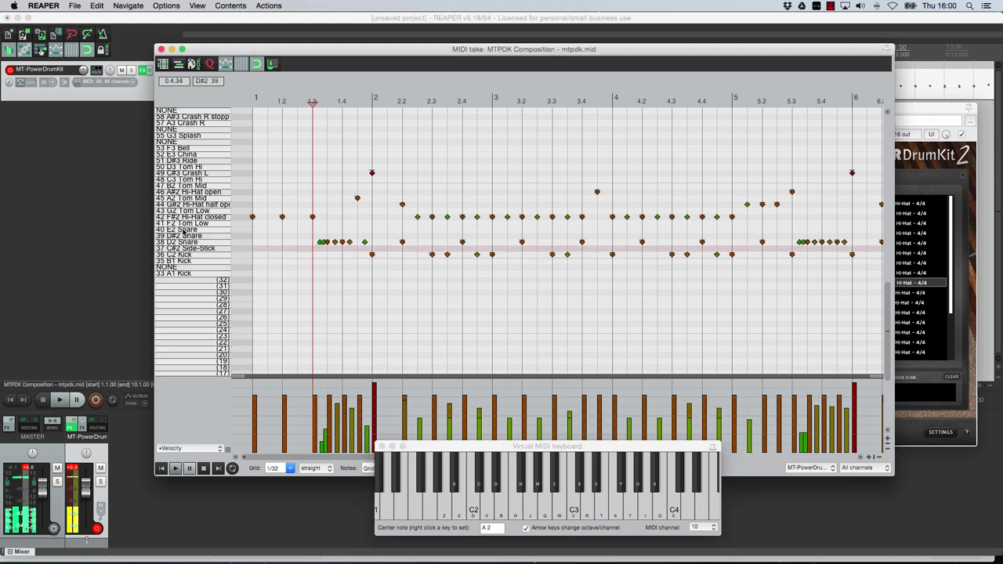
pyautogui.click(181, 218)
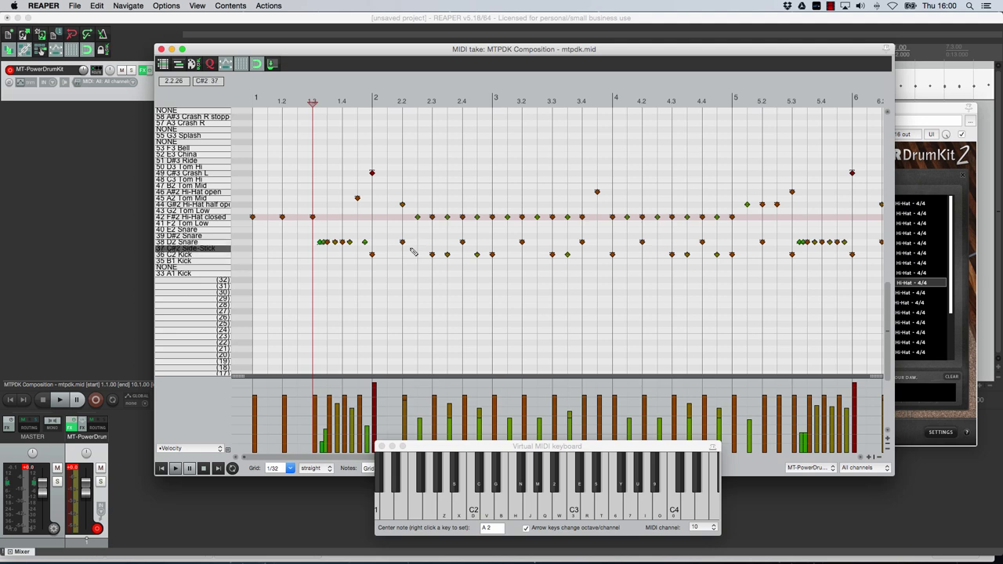
# Close the MIDI editor and drum kit window, and mute the existing drum track
pyautogui.click(162, 49)
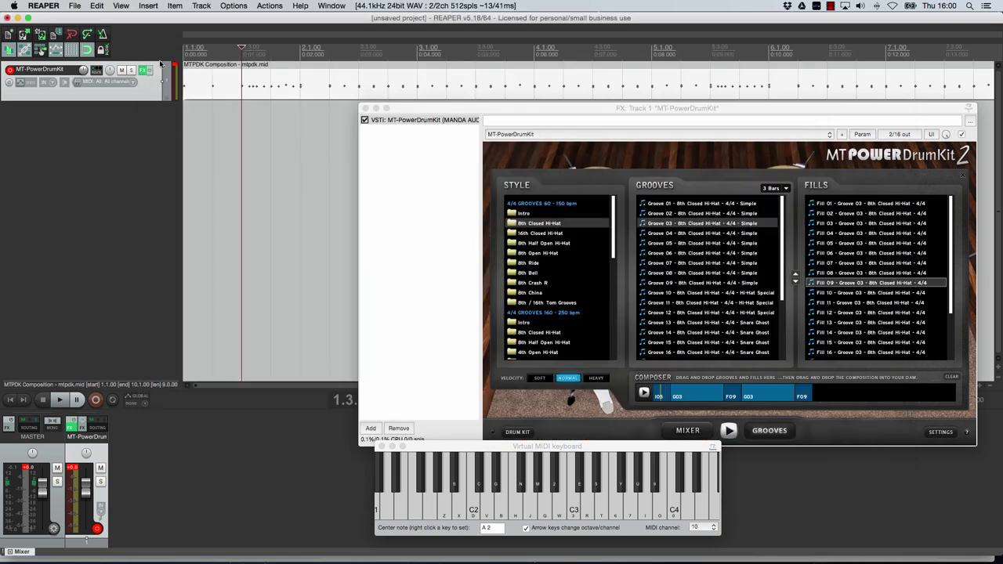
pyautogui.click(365, 108)
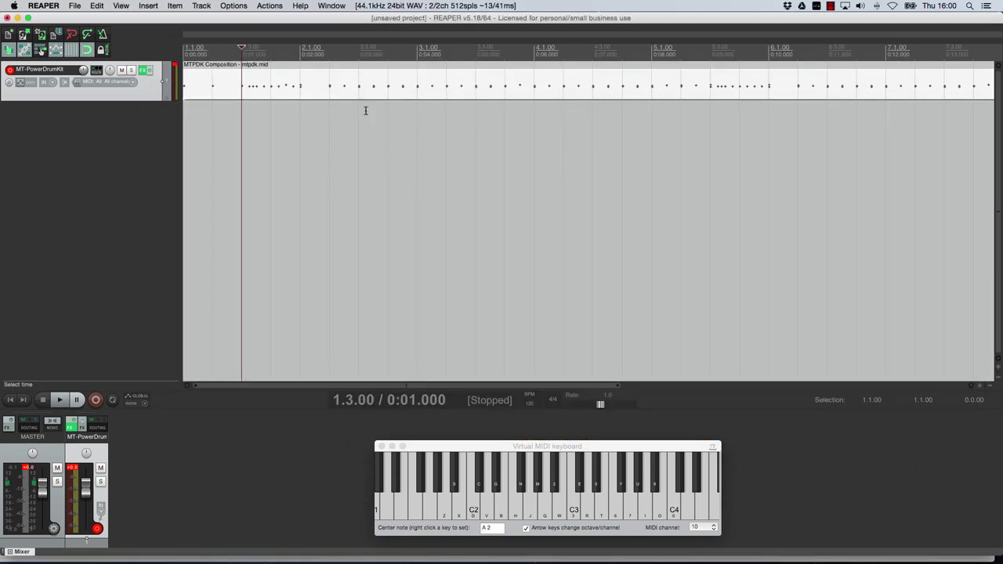
pyautogui.click(122, 71)
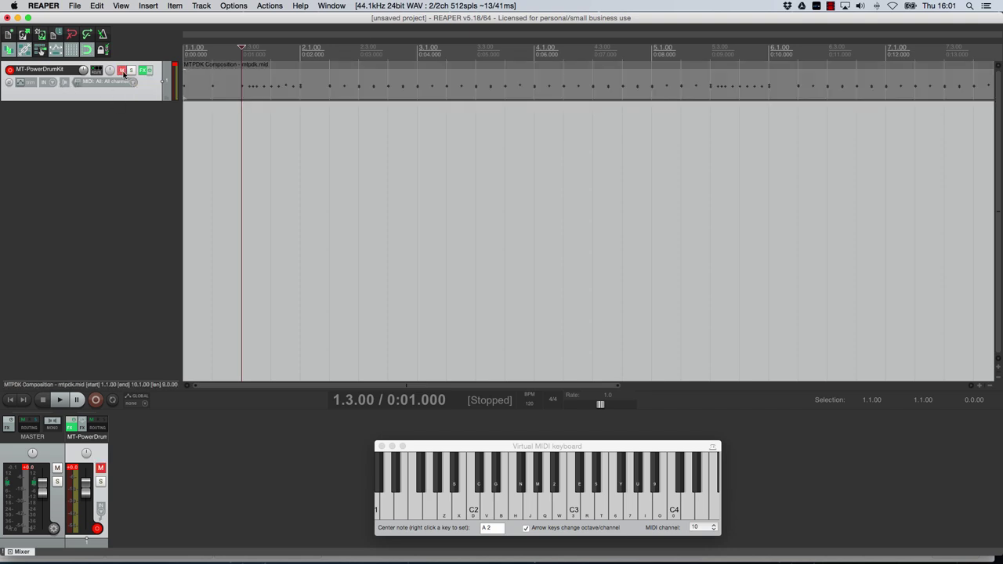
# Insert VSTi MT-PowerDrumKit on a second new track without multi-output routing, minimizing its window
pyautogui.click(149, 6)
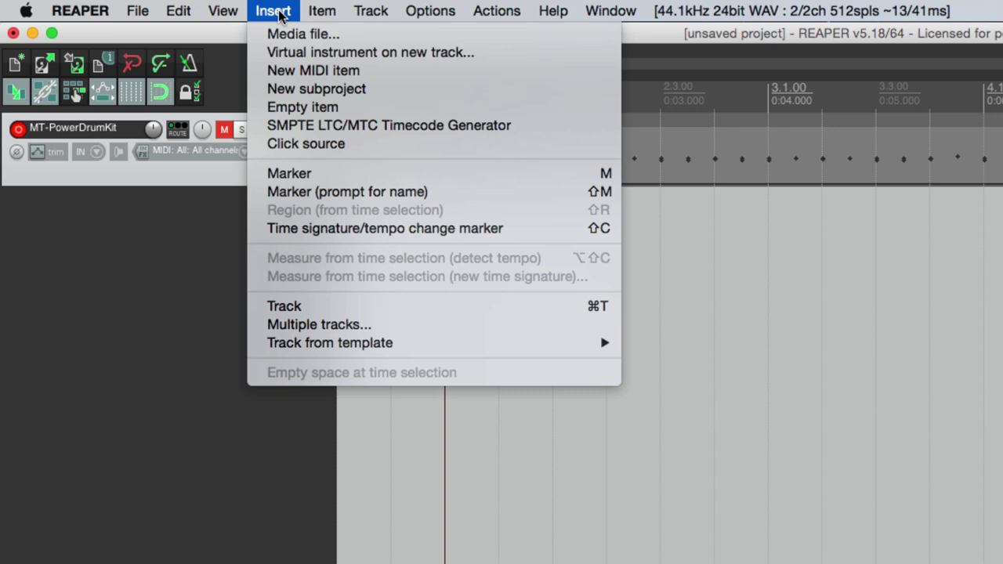
pyautogui.click(309, 52)
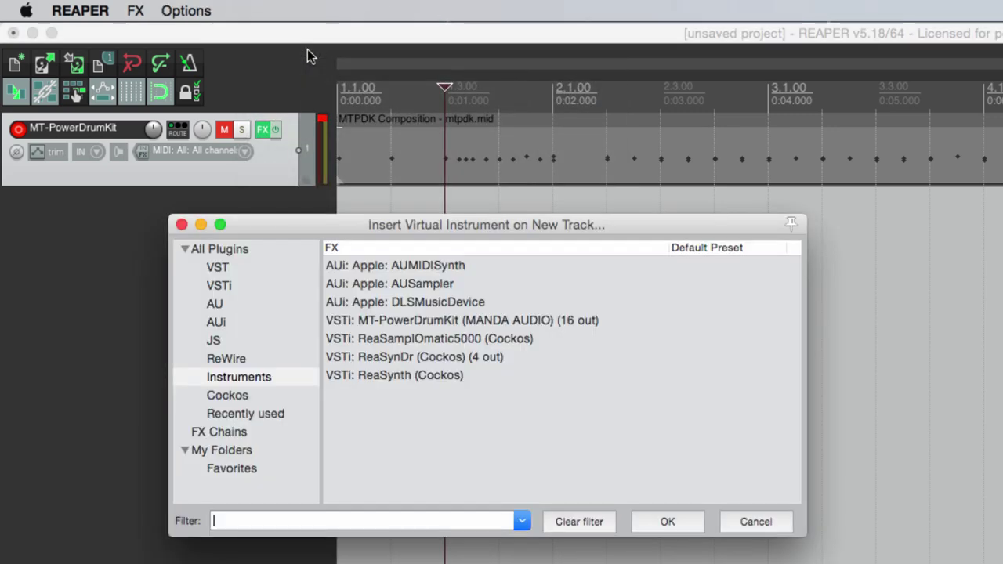
pyautogui.click(406, 321)
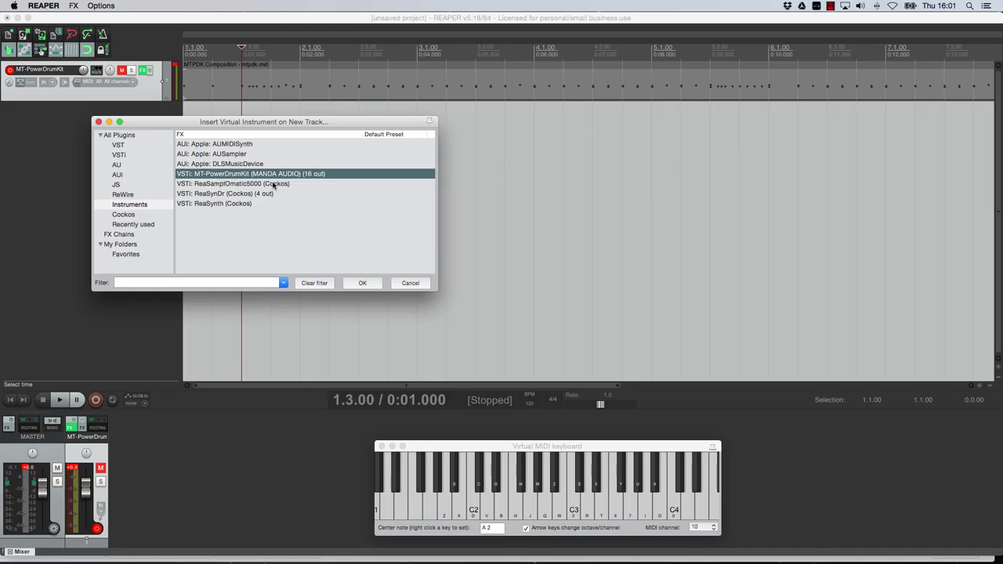
pyautogui.click(352, 285)
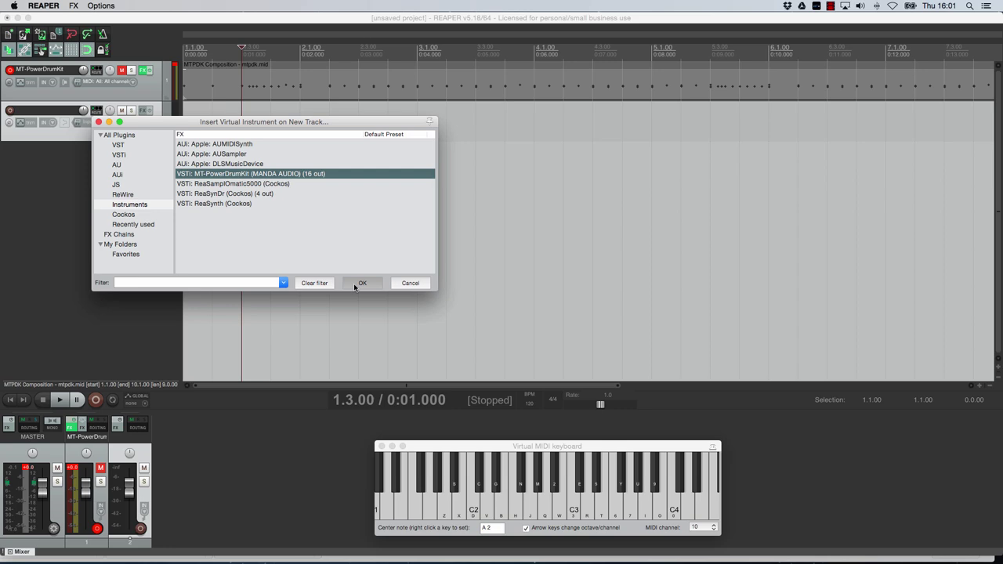
pyautogui.click(533, 266)
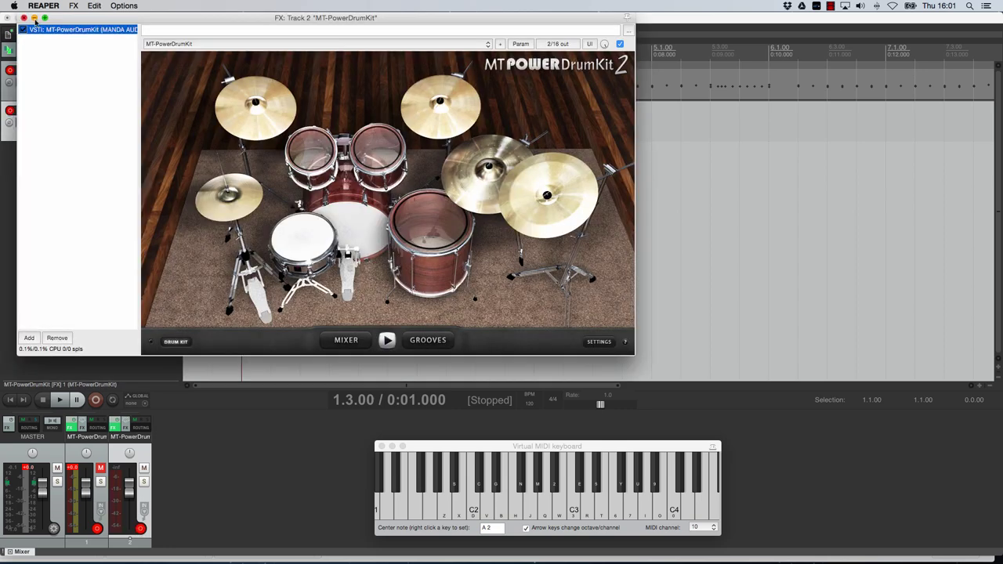
pyautogui.click(34, 20)
# Insert an empty MIDI item spanning bars 1–4 on the second track and open it in the MIDI editor
pyautogui.moveTo(534, 121); pyautogui.dragTo(183, 121)
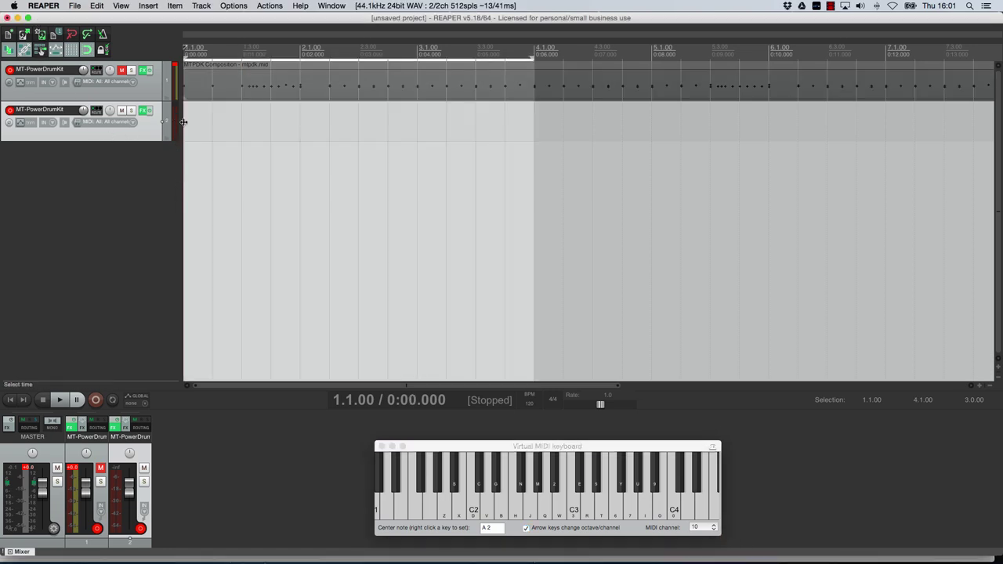
pyautogui.moveTo(184, 120); pyautogui.dragTo(651, 134)
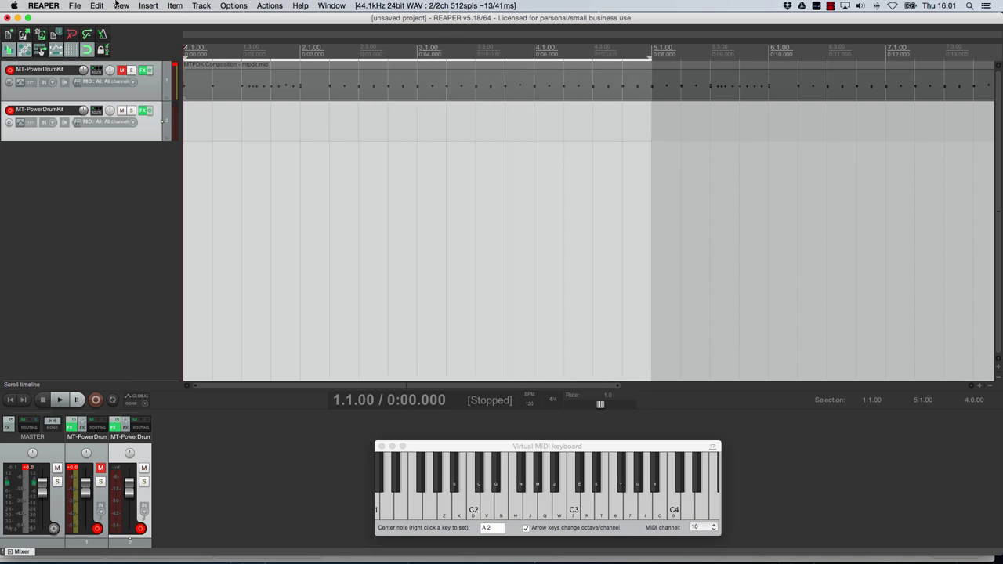
pyautogui.click(154, 10)
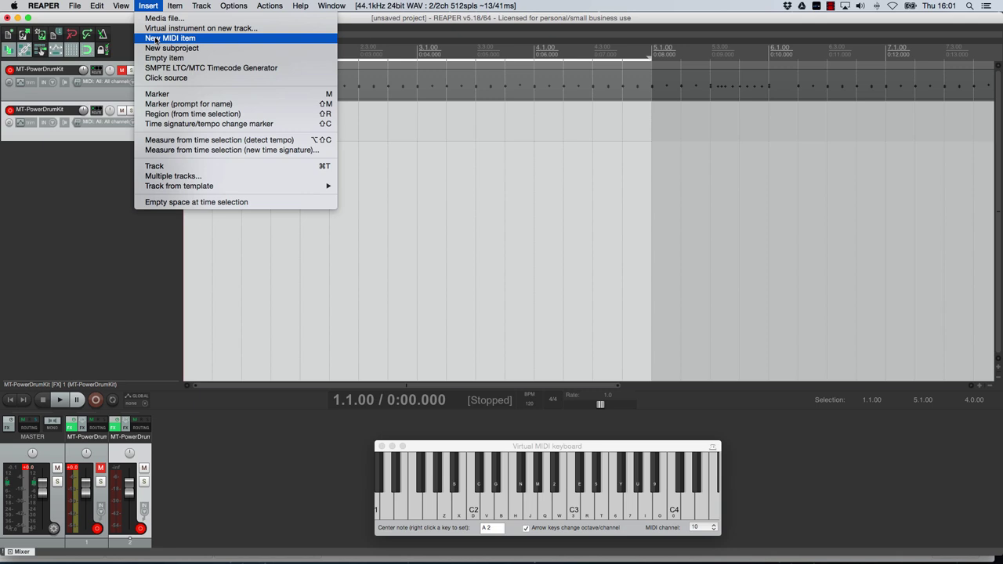
pyautogui.click(156, 39)
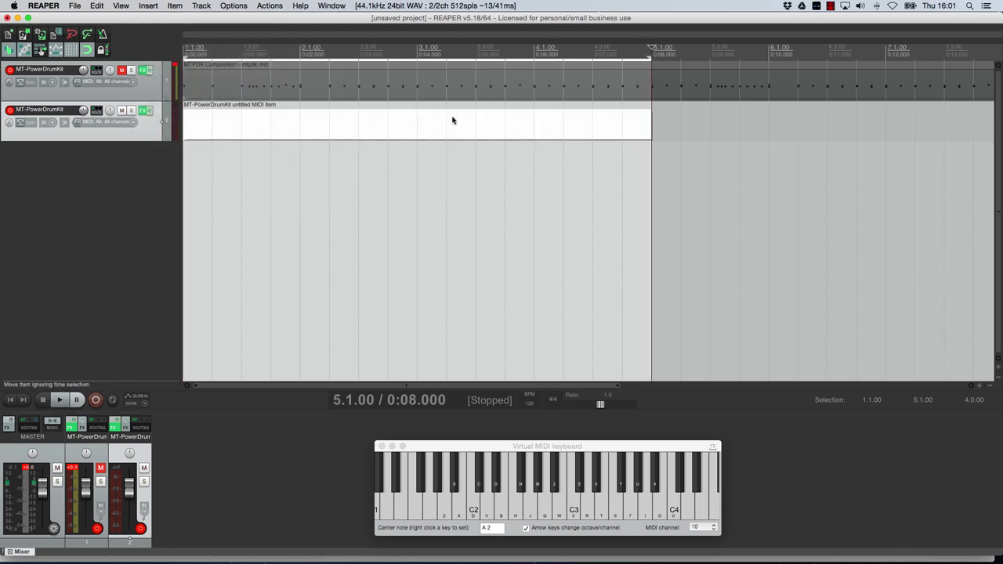
pyautogui.doubleClick(309, 124)
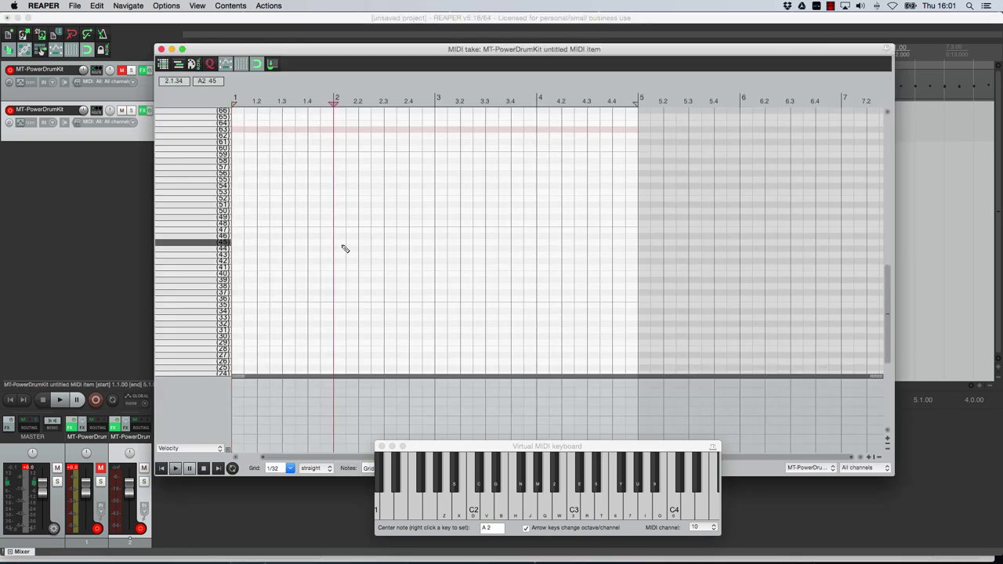
# Load MT Power Drum Kit note names for all channels so rows read Kick, Snare, Hi-Hat closed
pyautogui.rightClick(185, 95)
pyautogui.moveTo(234, 102)
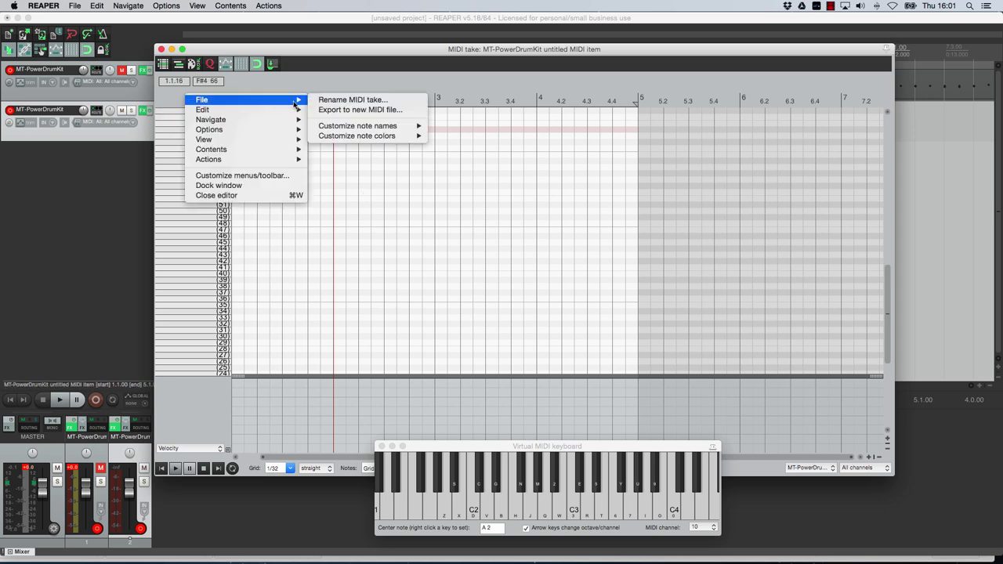
pyautogui.click(178, 95)
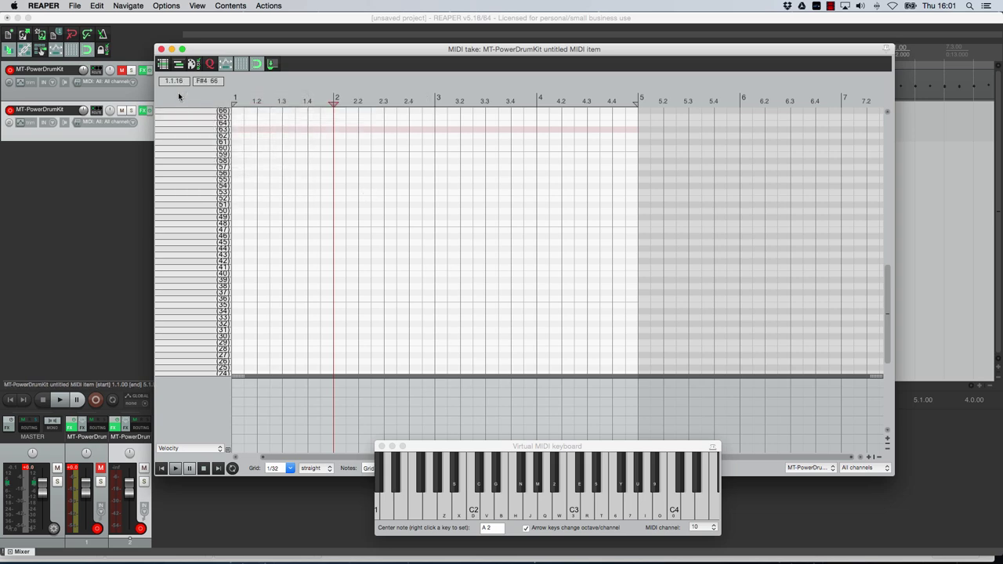
pyautogui.rightClick(178, 96)
pyautogui.moveTo(208, 101)
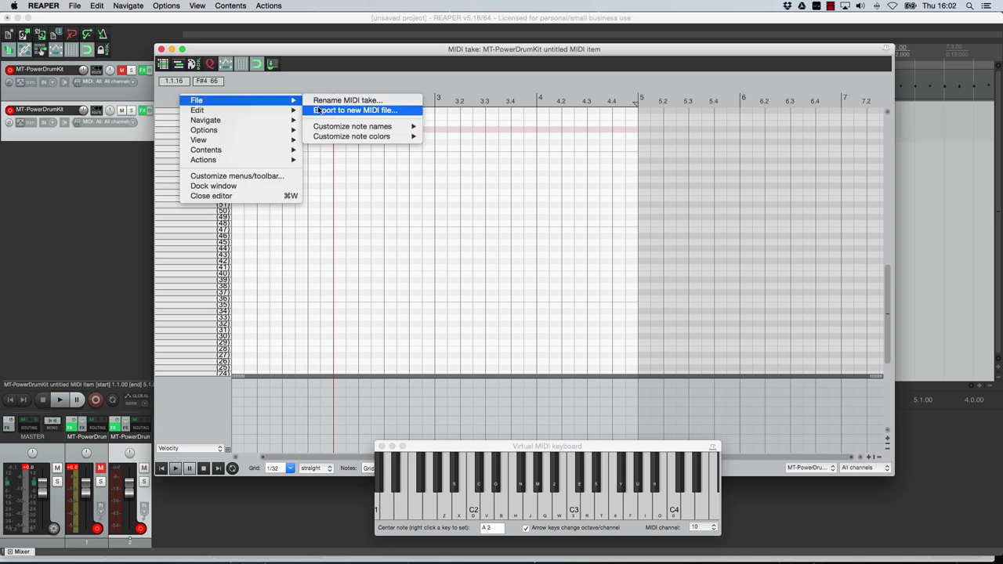
pyautogui.moveTo(328, 128)
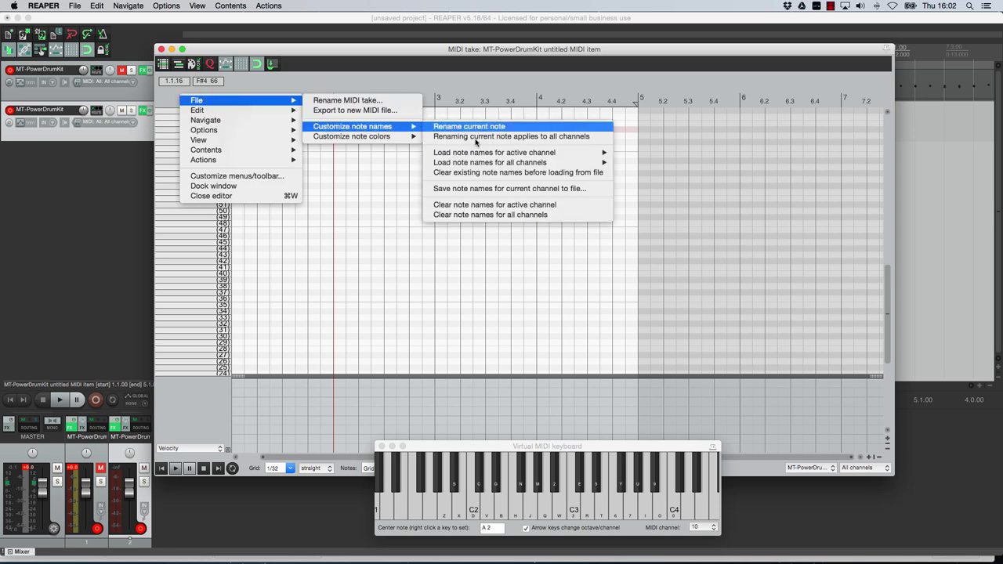
pyautogui.moveTo(514, 166)
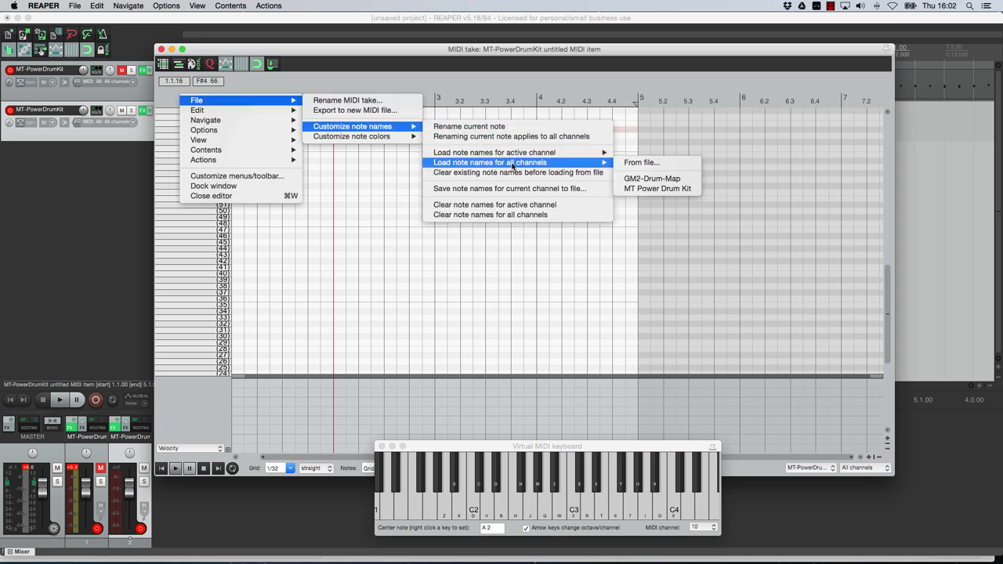
pyautogui.click(644, 188)
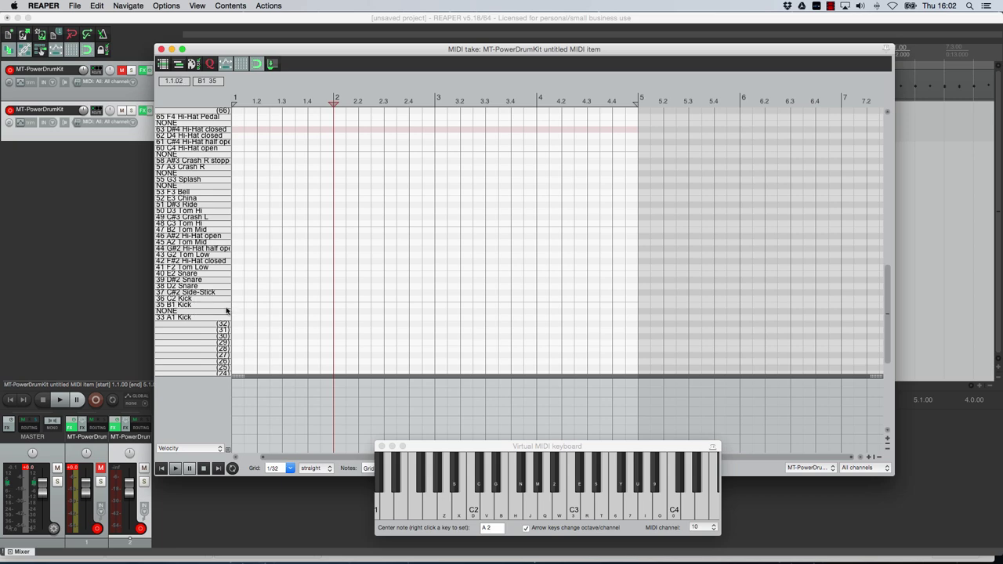
# Place 1/32 kick notes on the 35 B1 Kick row on every beat of bar 1 and beats 1–2 of bar 2
pyautogui.click(231, 307)
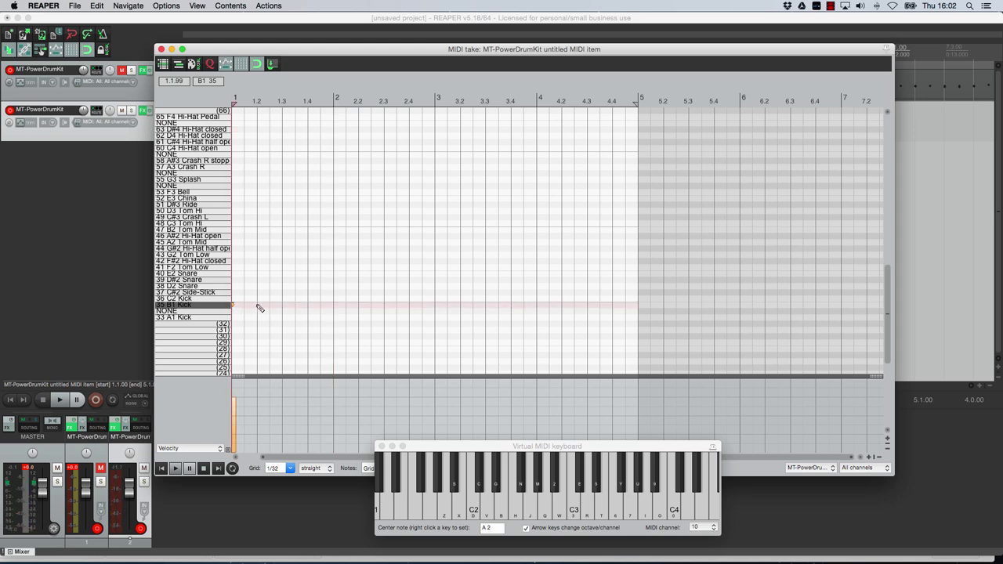
pyautogui.click(257, 306)
pyautogui.click(284, 307)
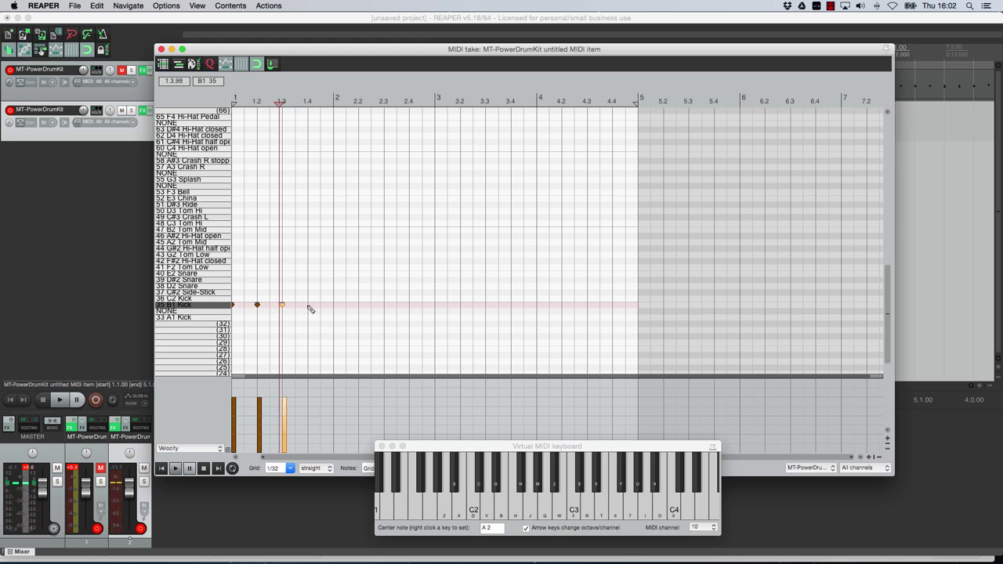
pyautogui.click(308, 306)
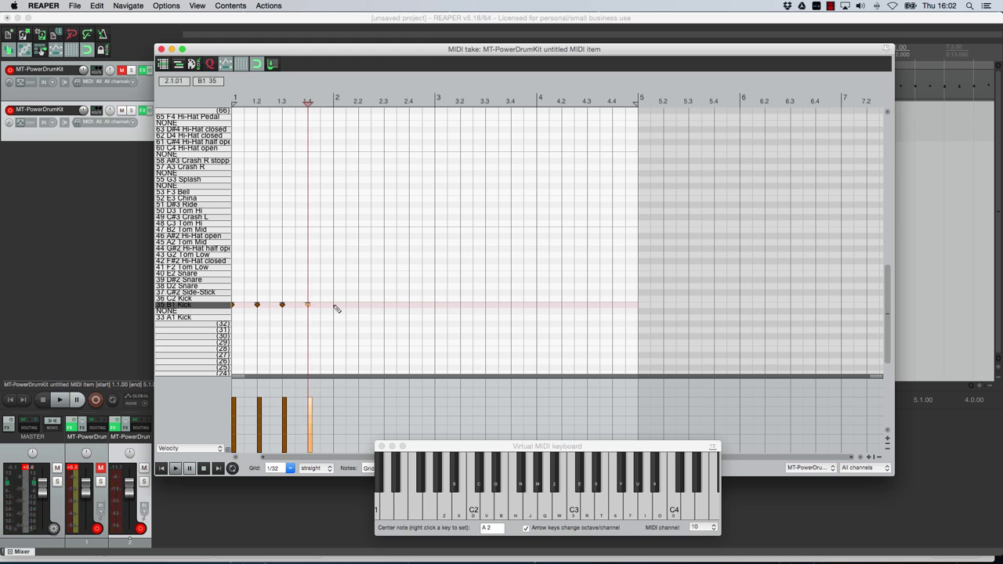
pyautogui.click(334, 306)
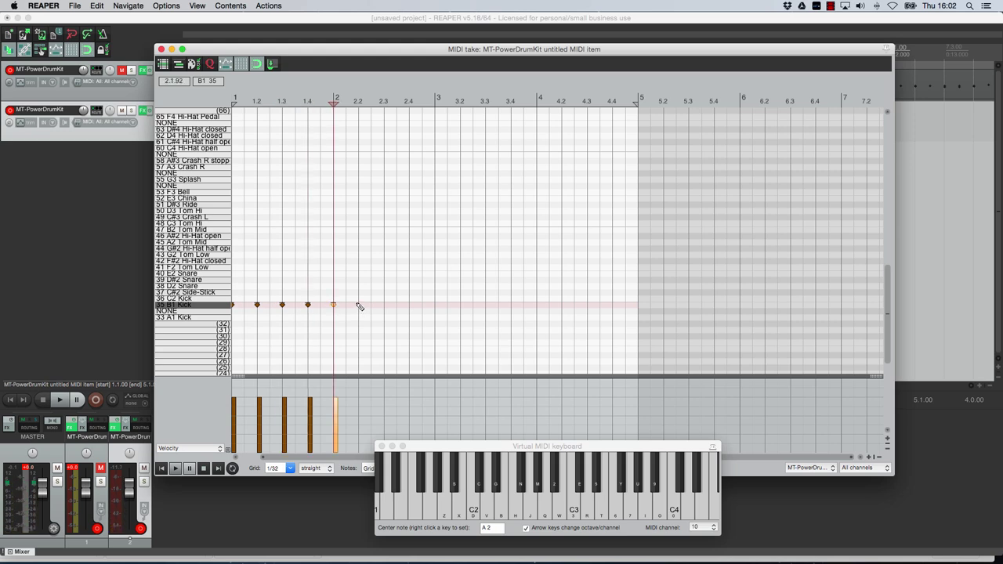
pyautogui.click(359, 306)
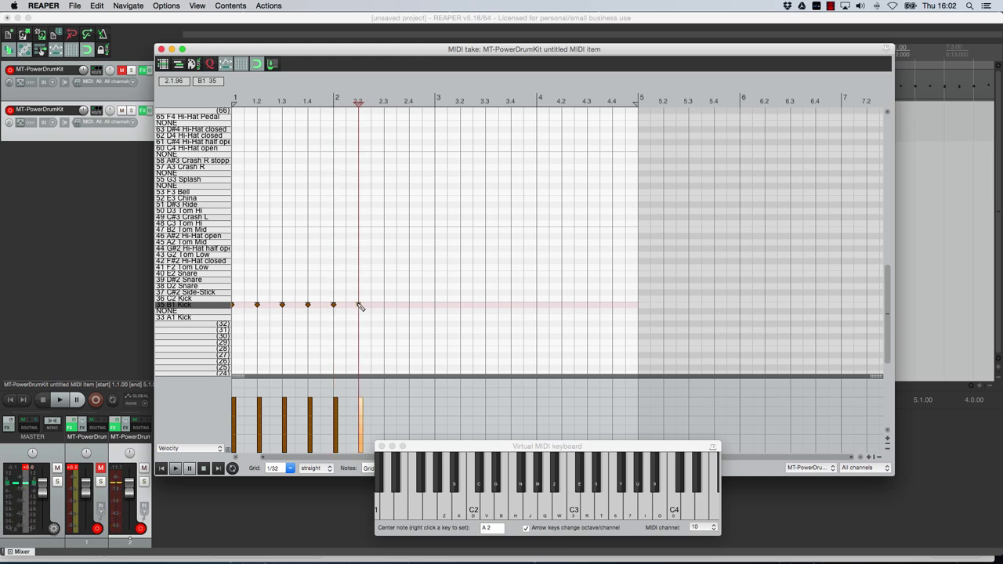
# Copy the kick notes and paste them into bars 3 and 4
pyautogui.rightClick(316, 279)
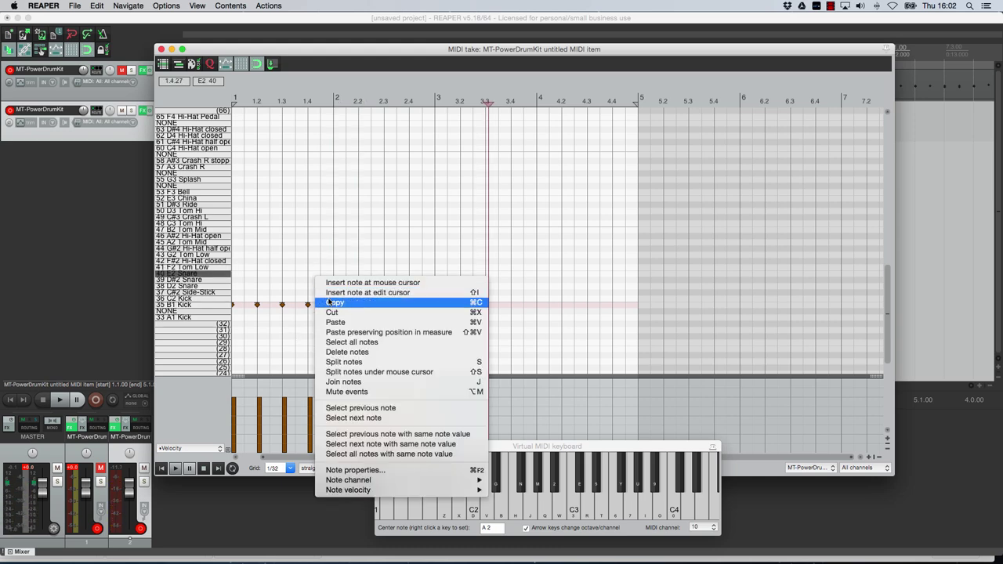
pyautogui.press('Escape')
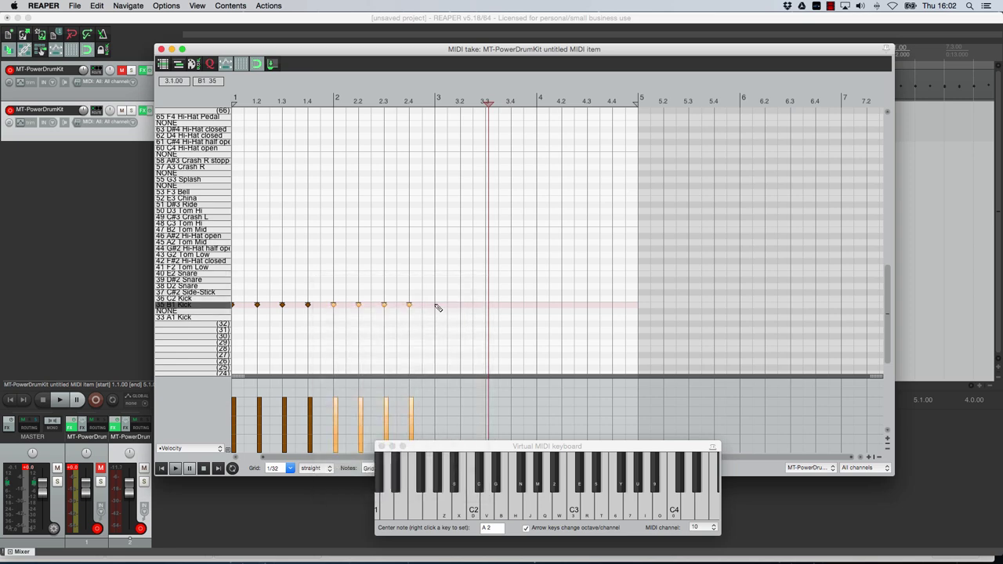
pyautogui.click(436, 307)
pyautogui.press('super+v')
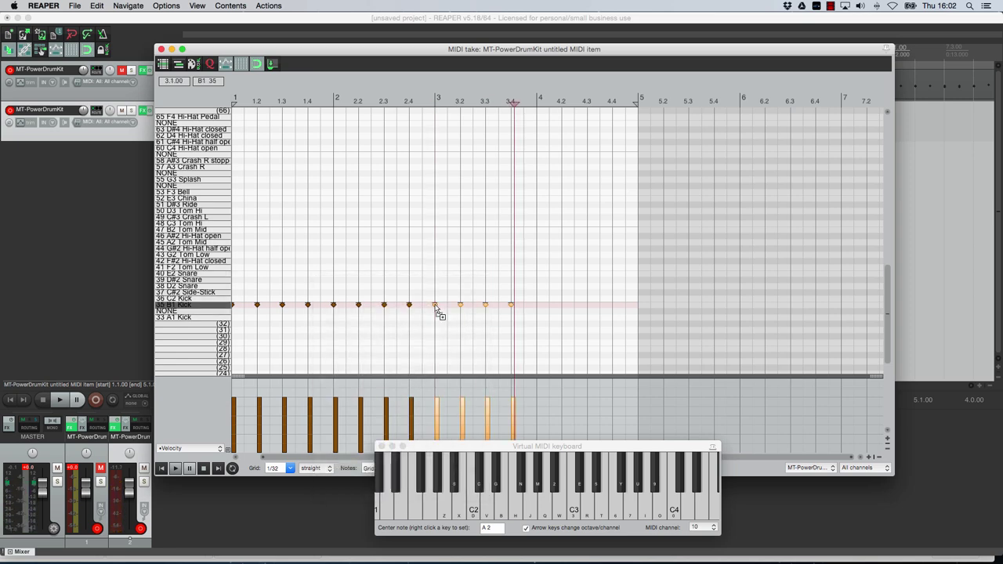
pyautogui.click(537, 306)
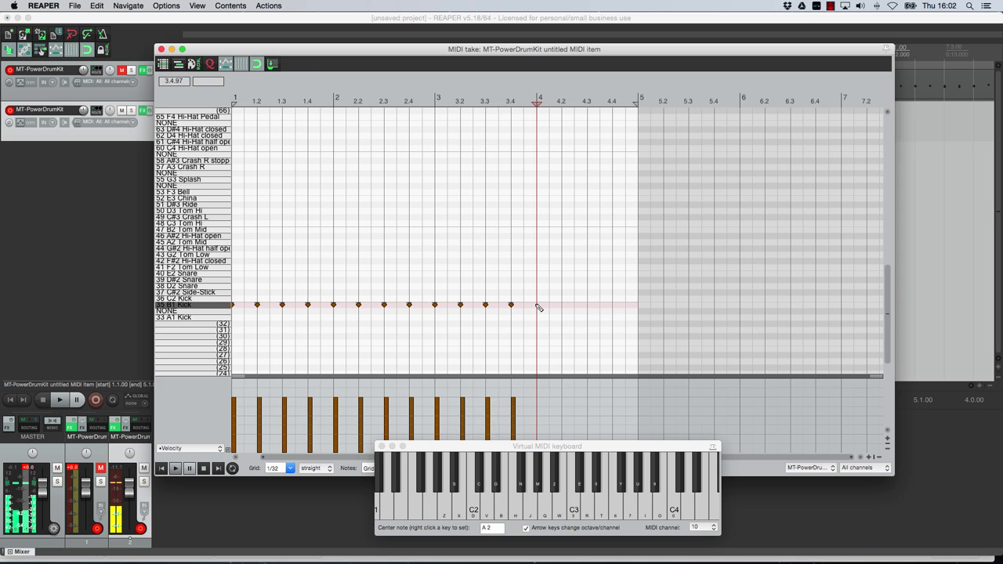
pyautogui.press('super+v')
pyautogui.click(69, 383)
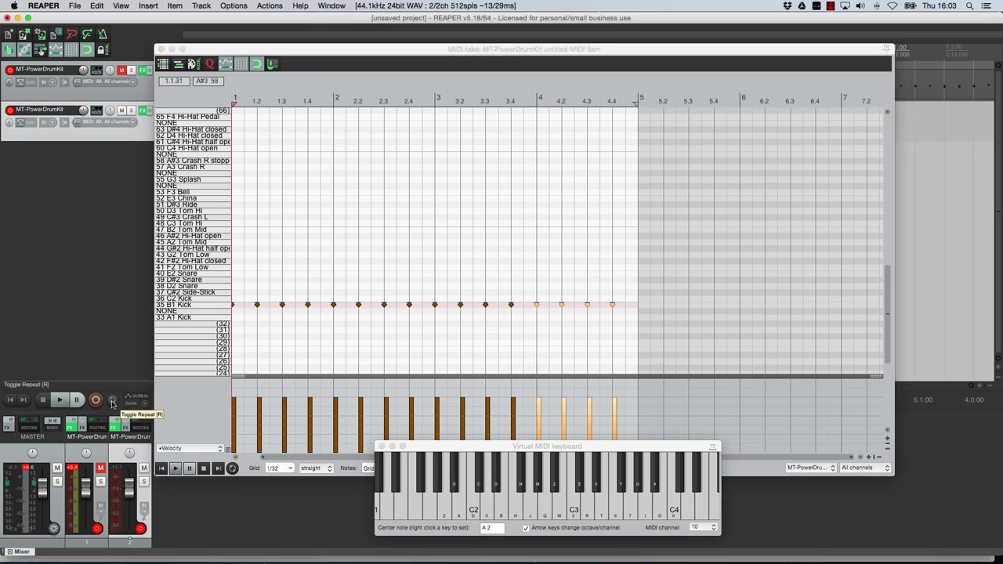
# Turn on repeat, play back the four-bar kick pattern, then stop playback
pyautogui.click(112, 401)
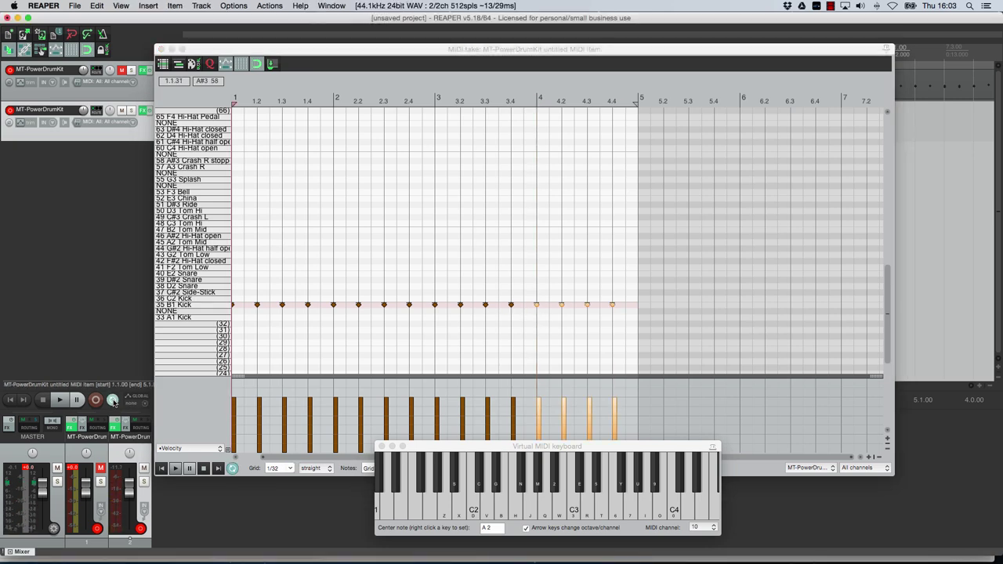
pyautogui.click(60, 401)
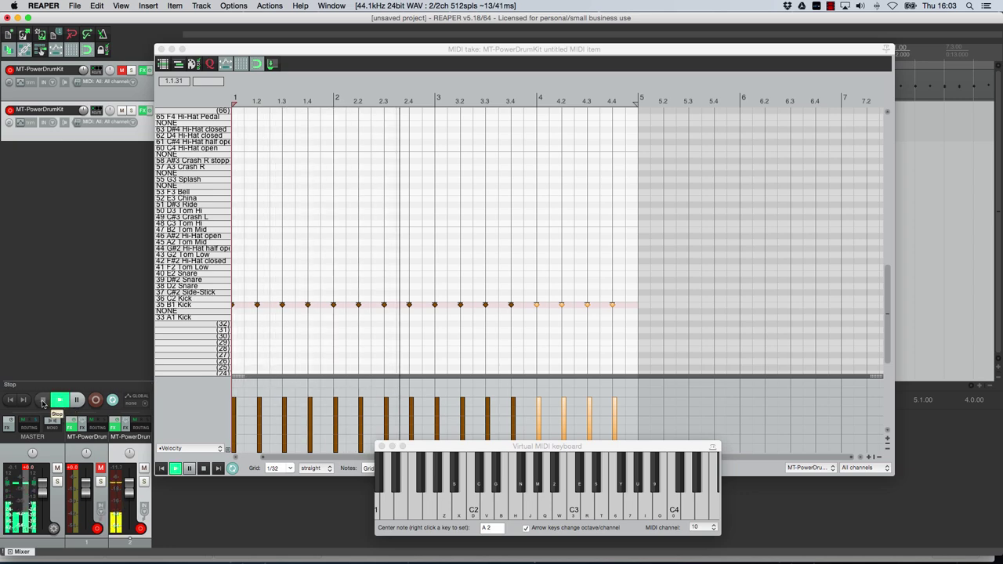
pyautogui.click(42, 402)
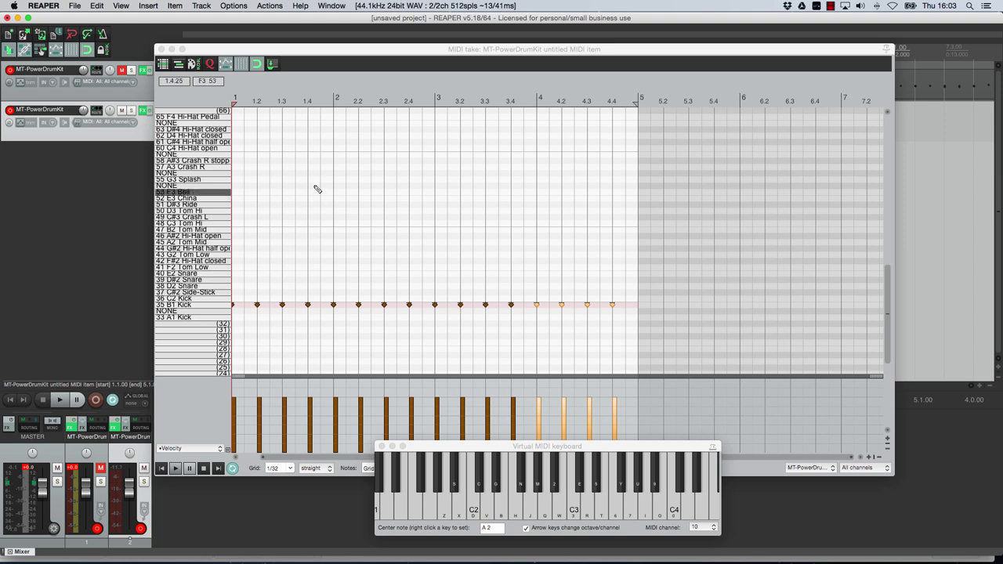